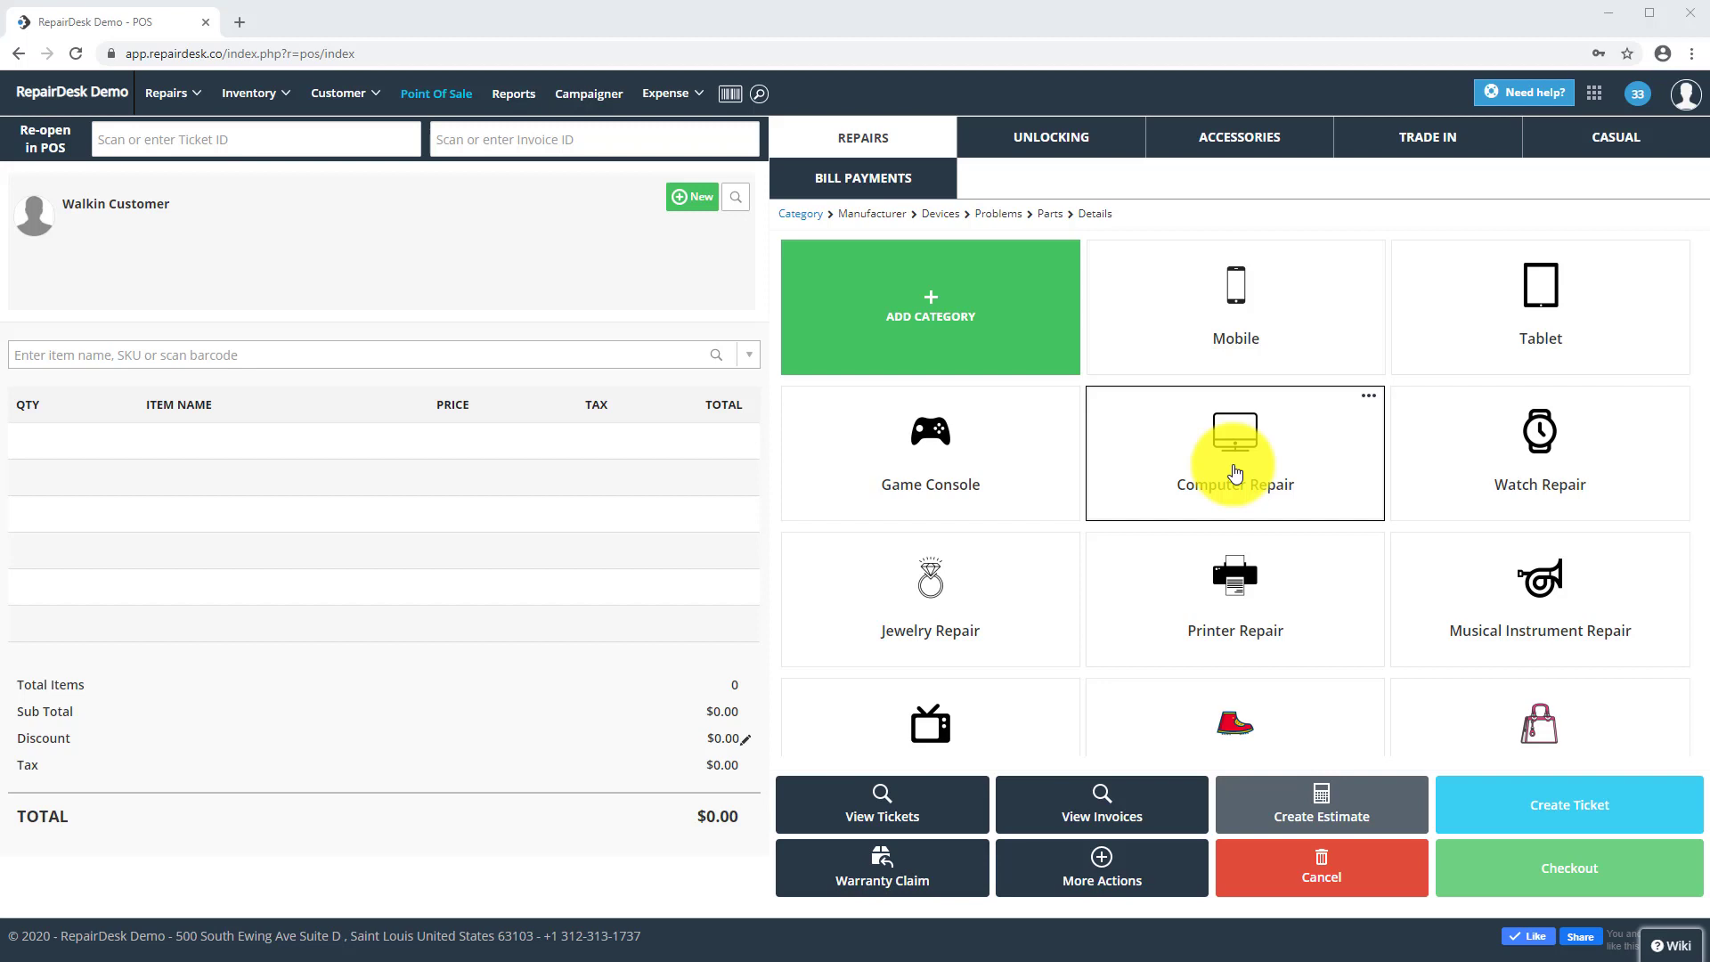
# - Go to Store Settings, open the Loyalty page in the sidebar and enable the loyalty program
pyautogui.click(1594, 92)
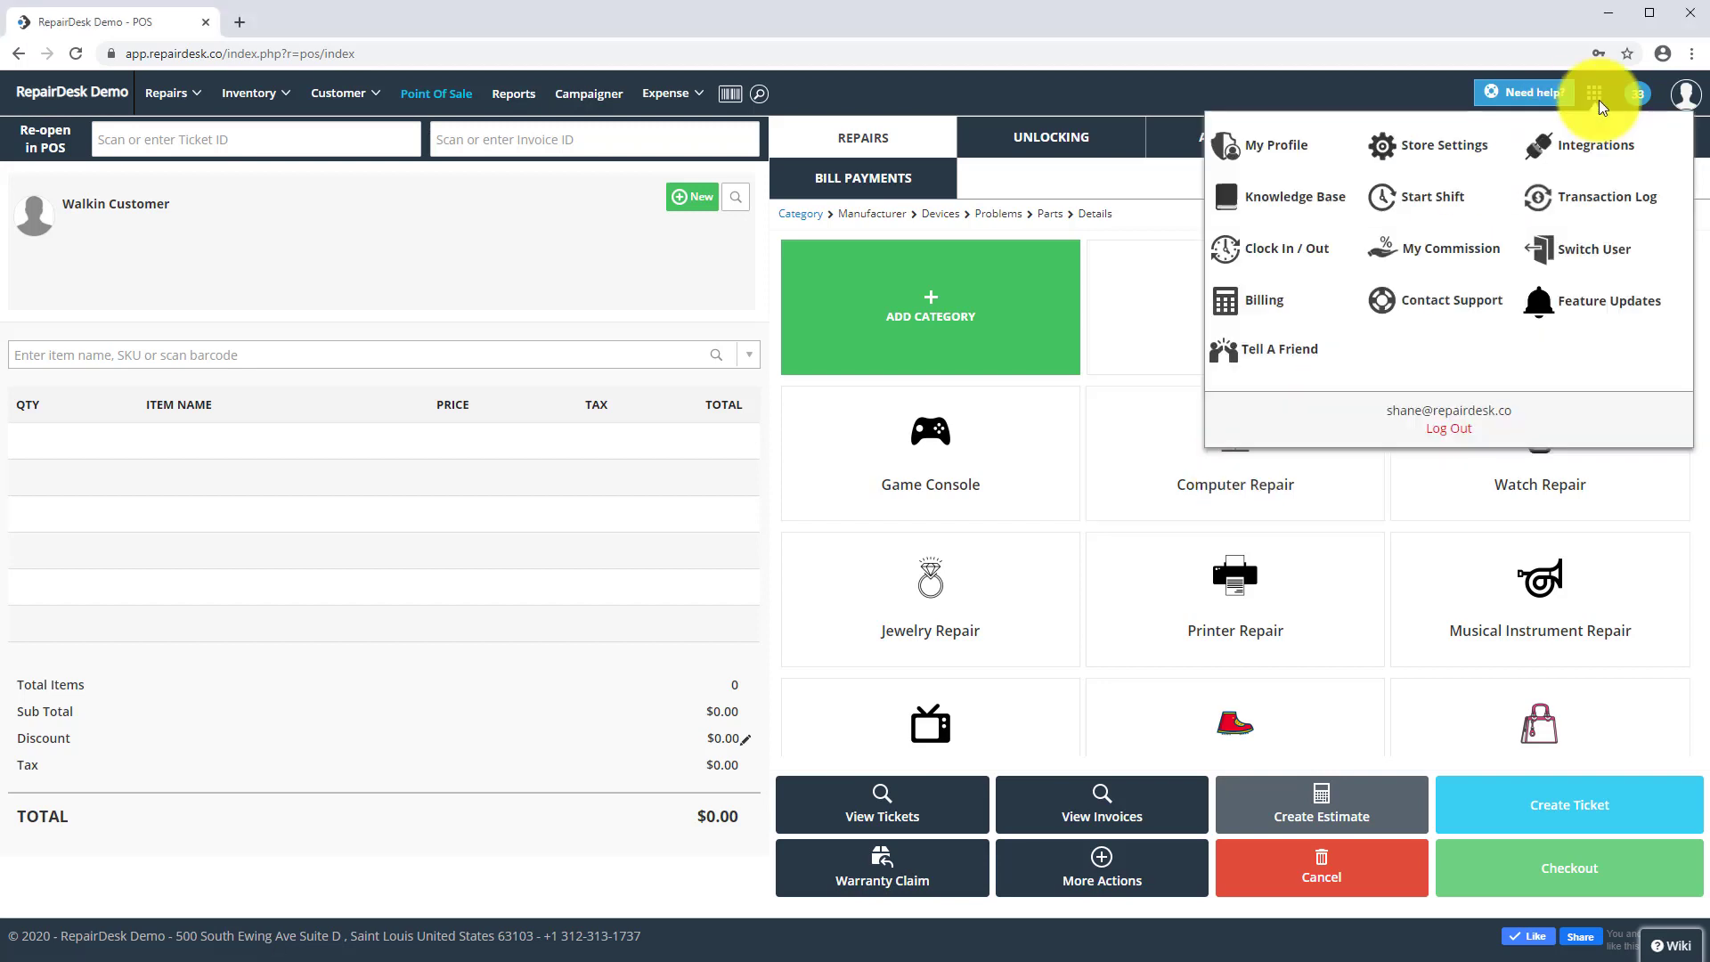
pyautogui.click(1464, 156)
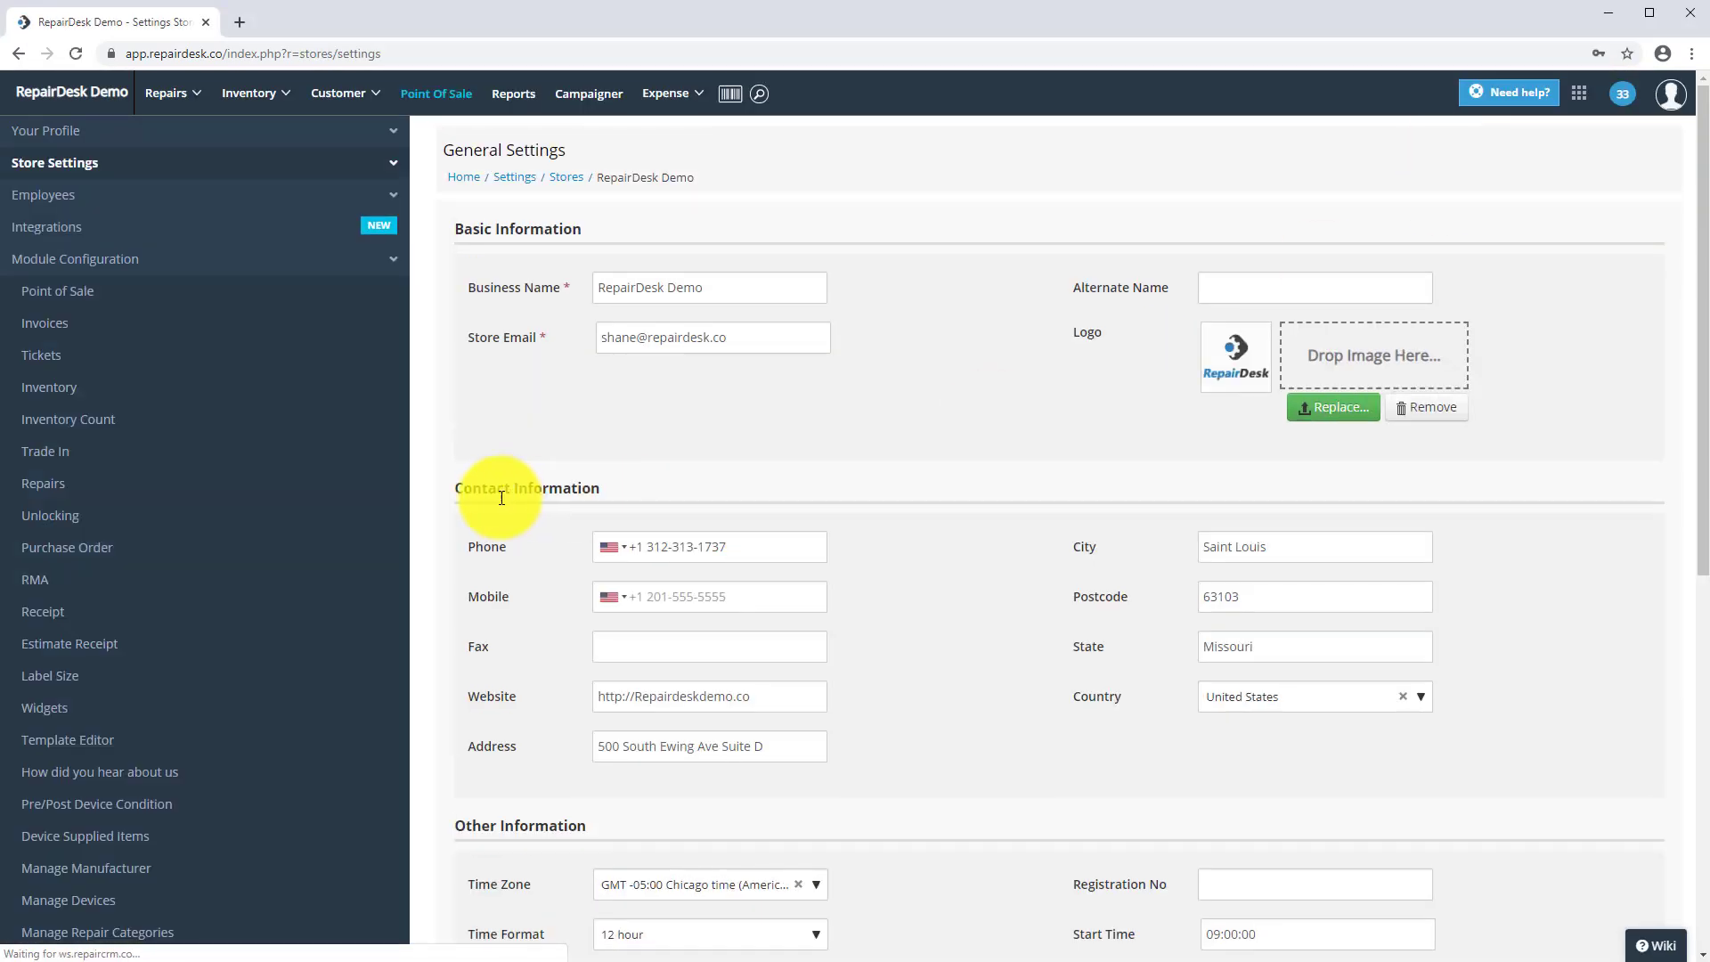
pyautogui.scroll(-5, 214, 643)
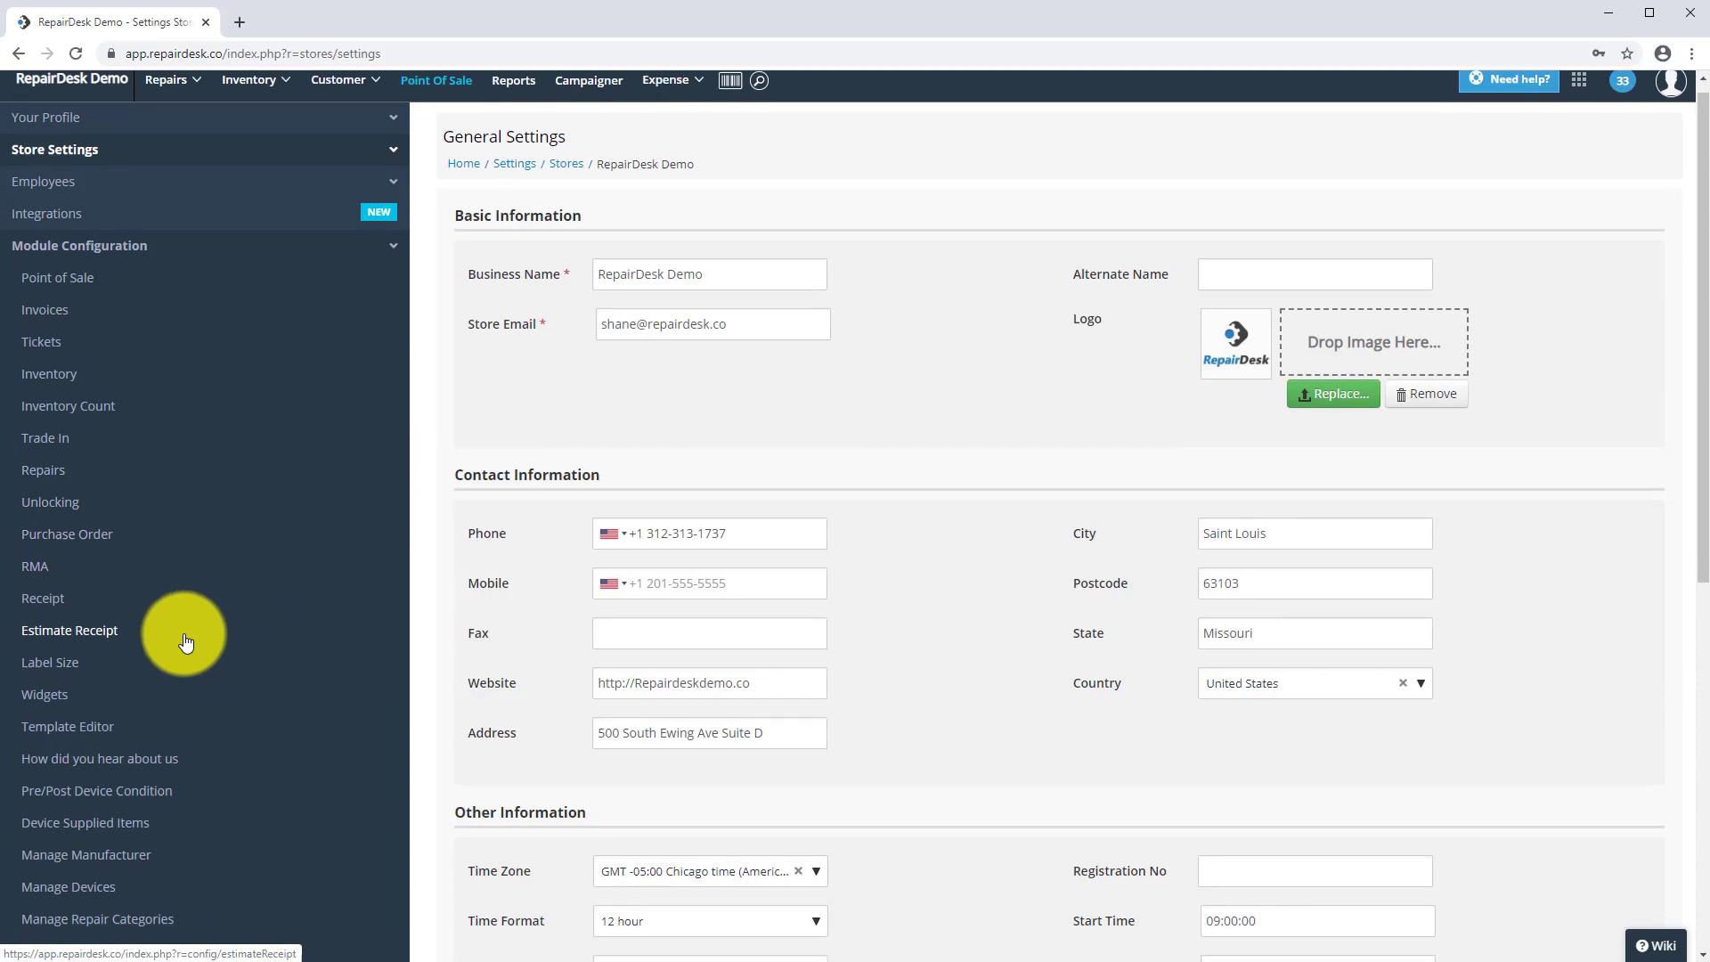
pyautogui.scroll(-3, 184, 641)
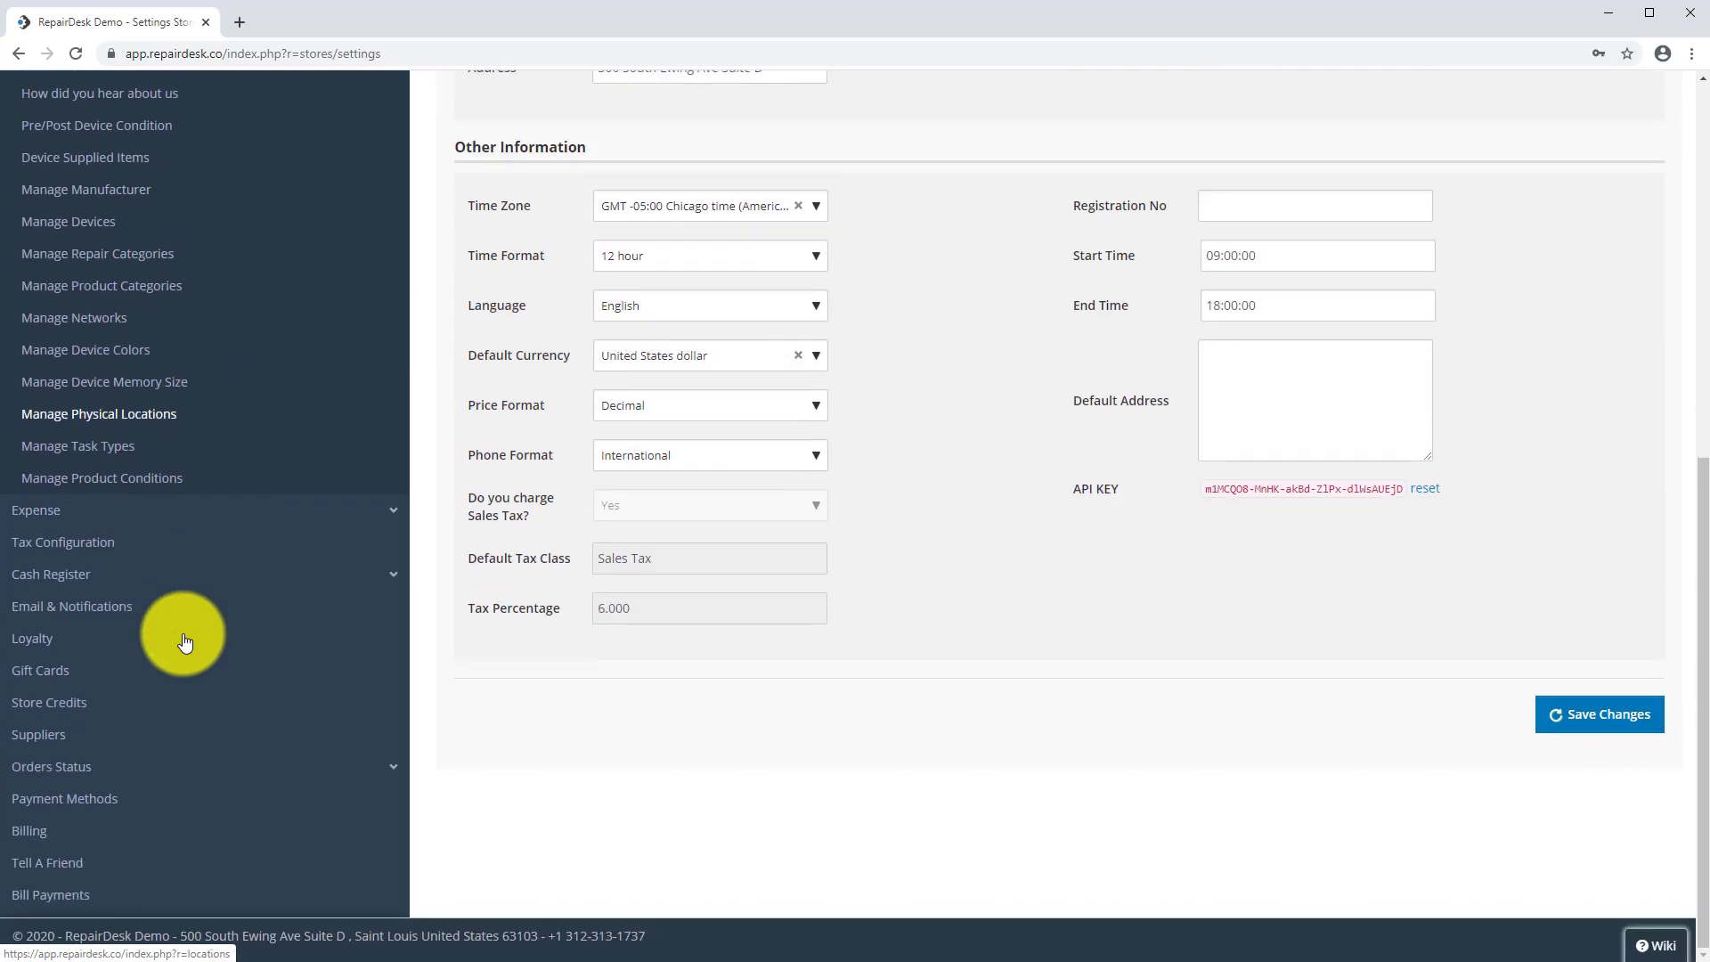
pyautogui.click(65, 647)
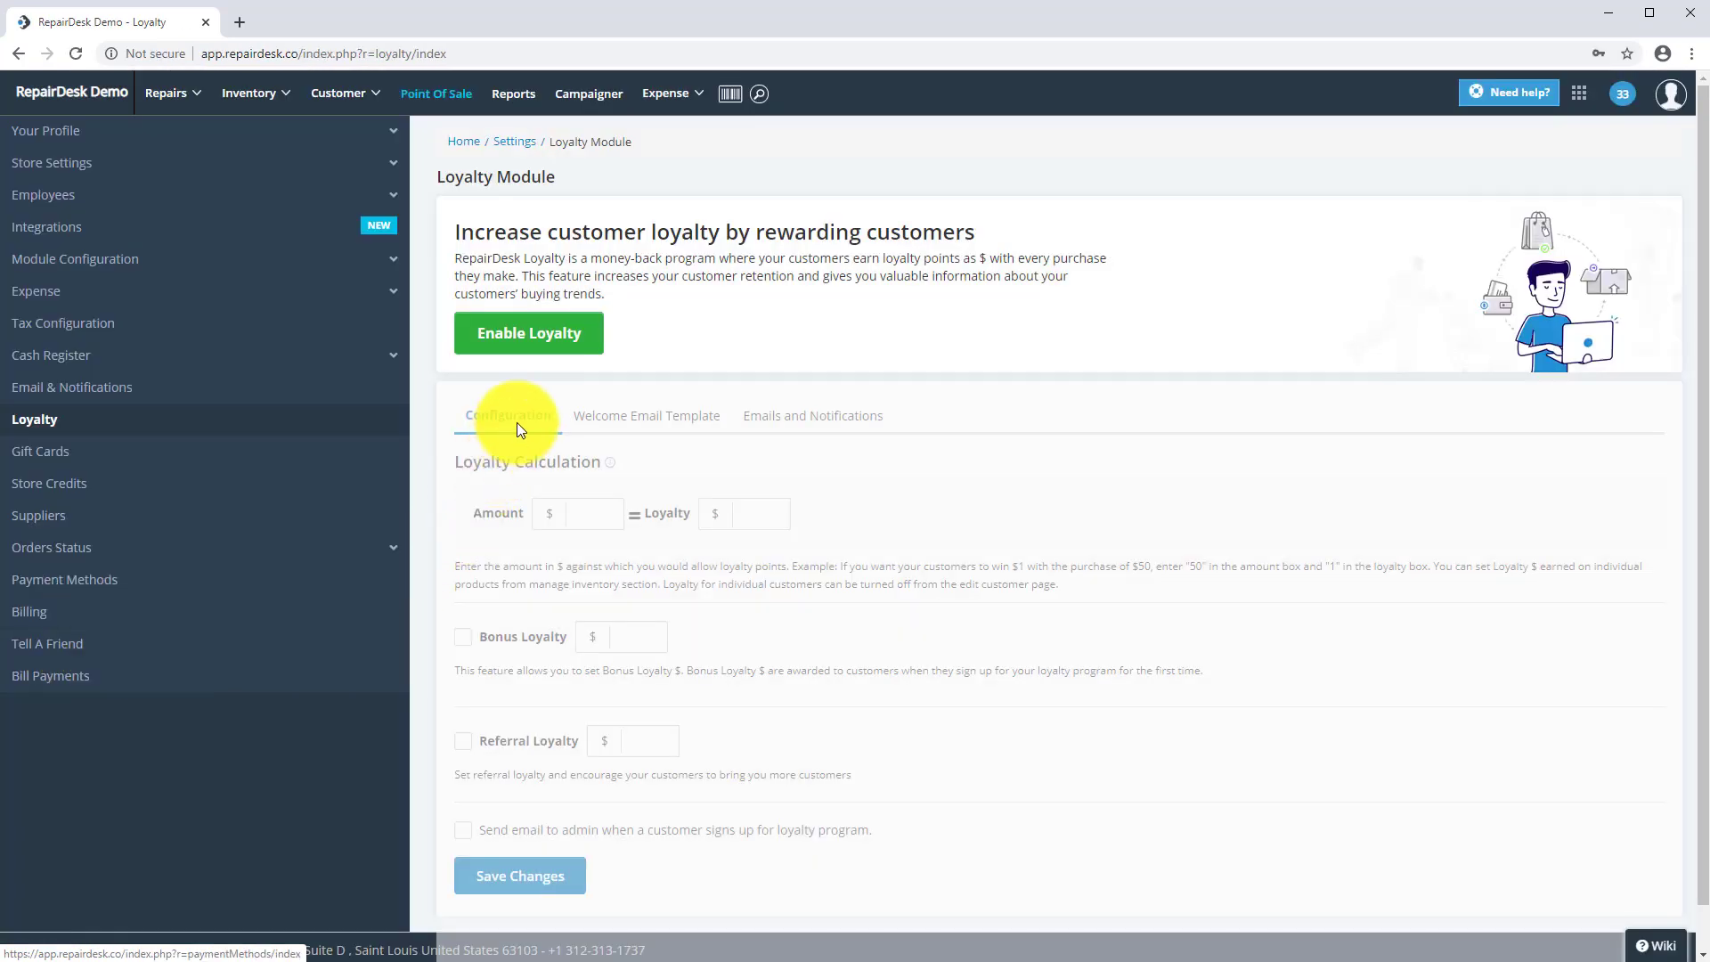
pyautogui.click(546, 334)
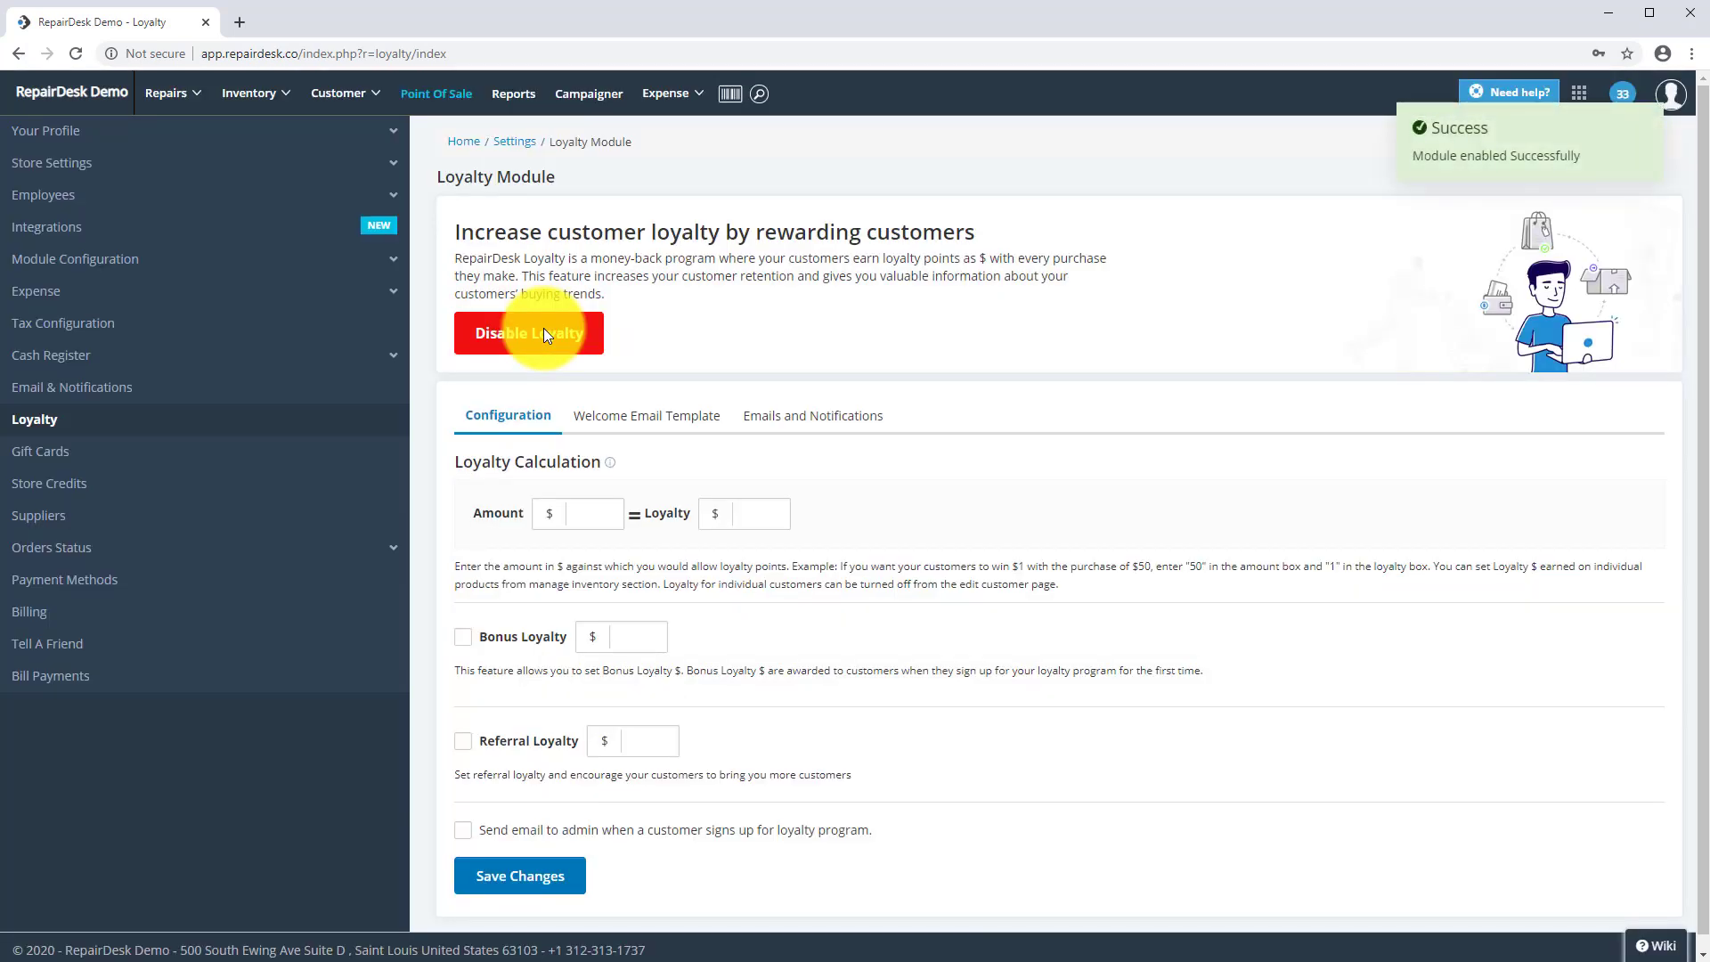
pyautogui.scroll(-1, 677, 494)
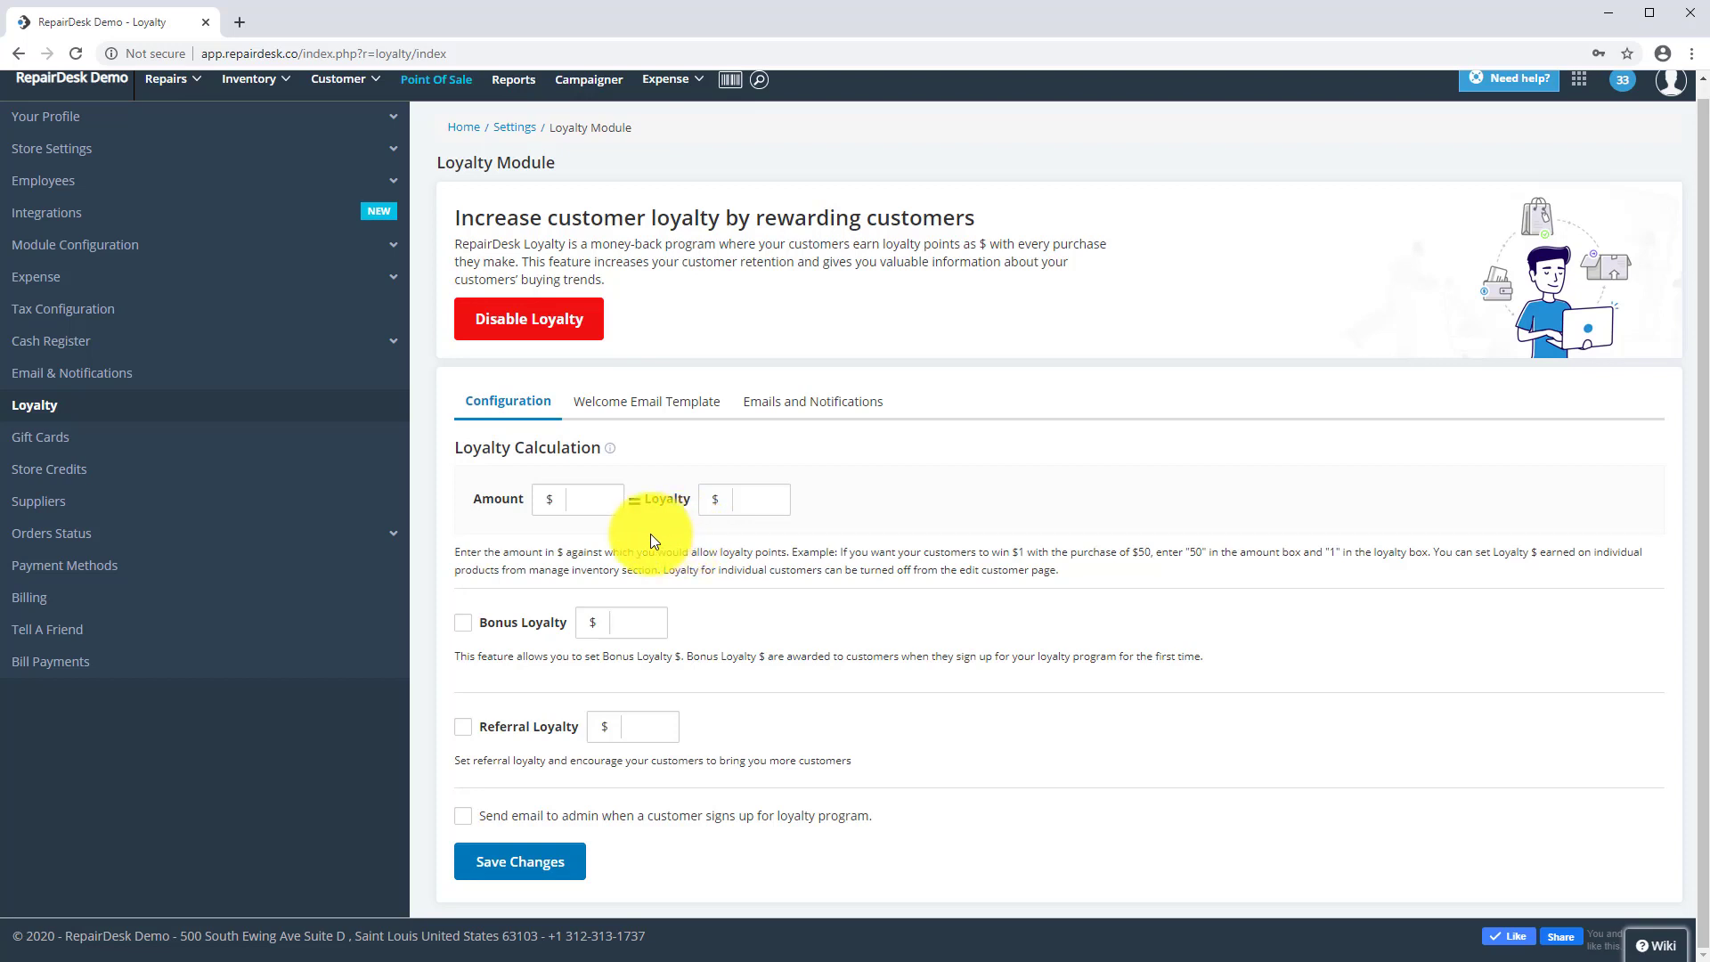
# - Set the loyalty rate so every $100 spent earns $5 loyalty
pyautogui.click(580, 504)
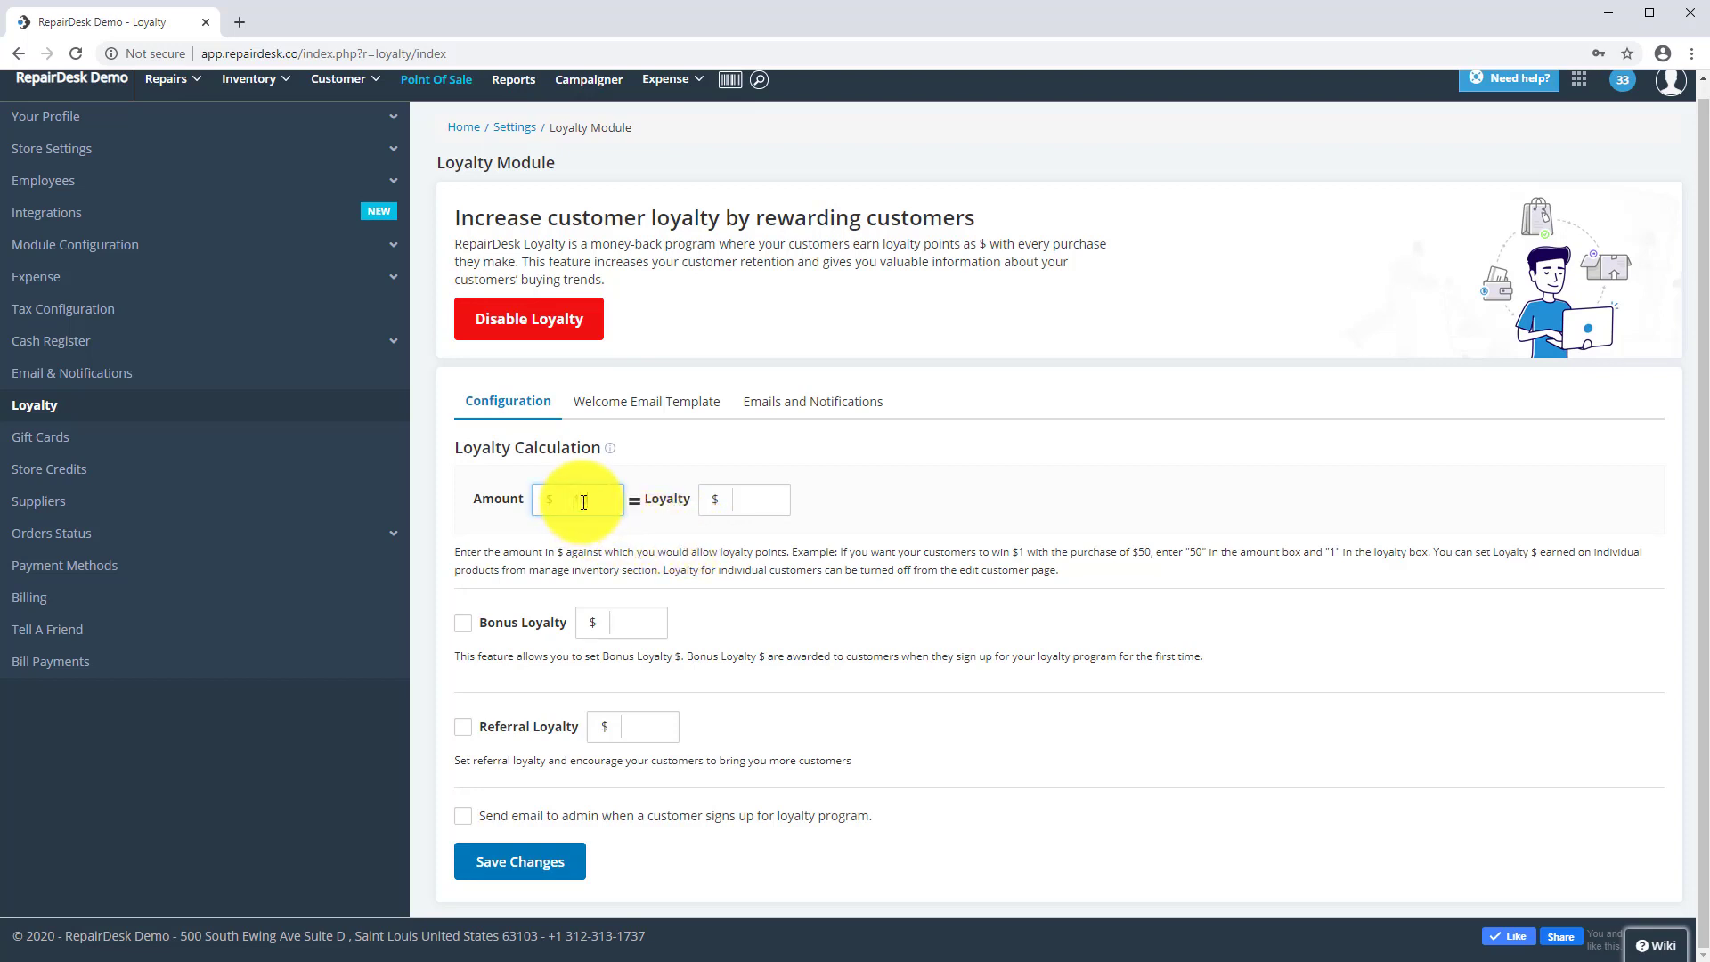
pyautogui.write('100')
pyautogui.click(751, 503)
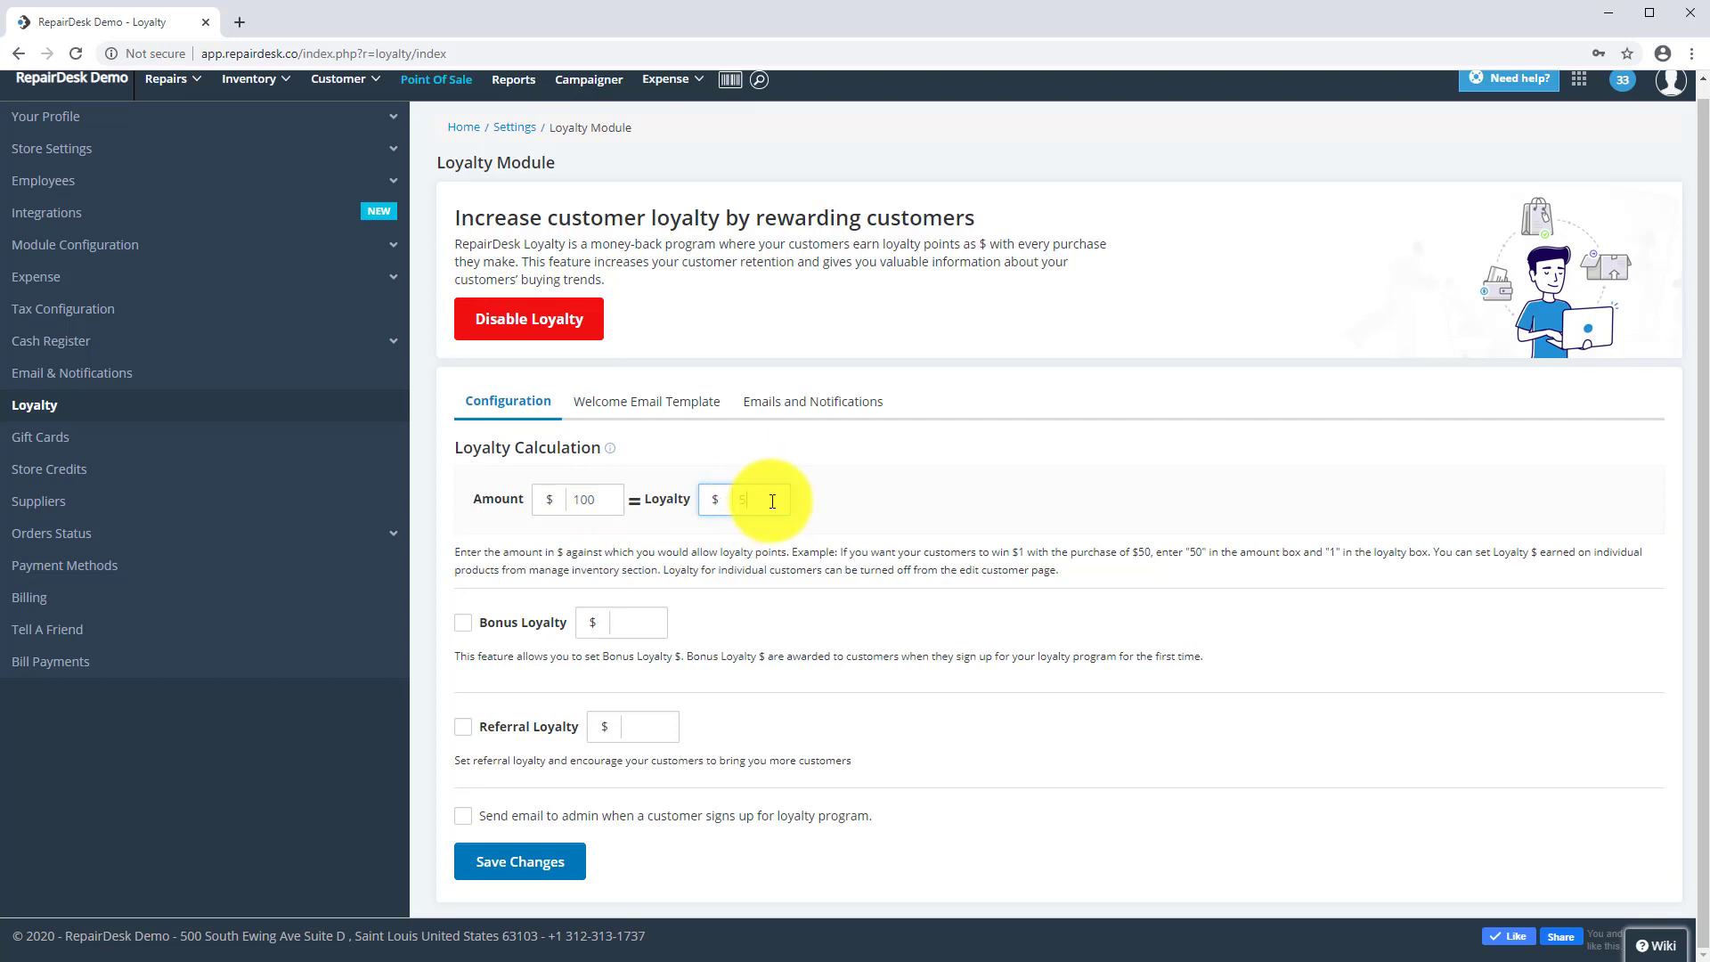
pyautogui.click(770, 591)
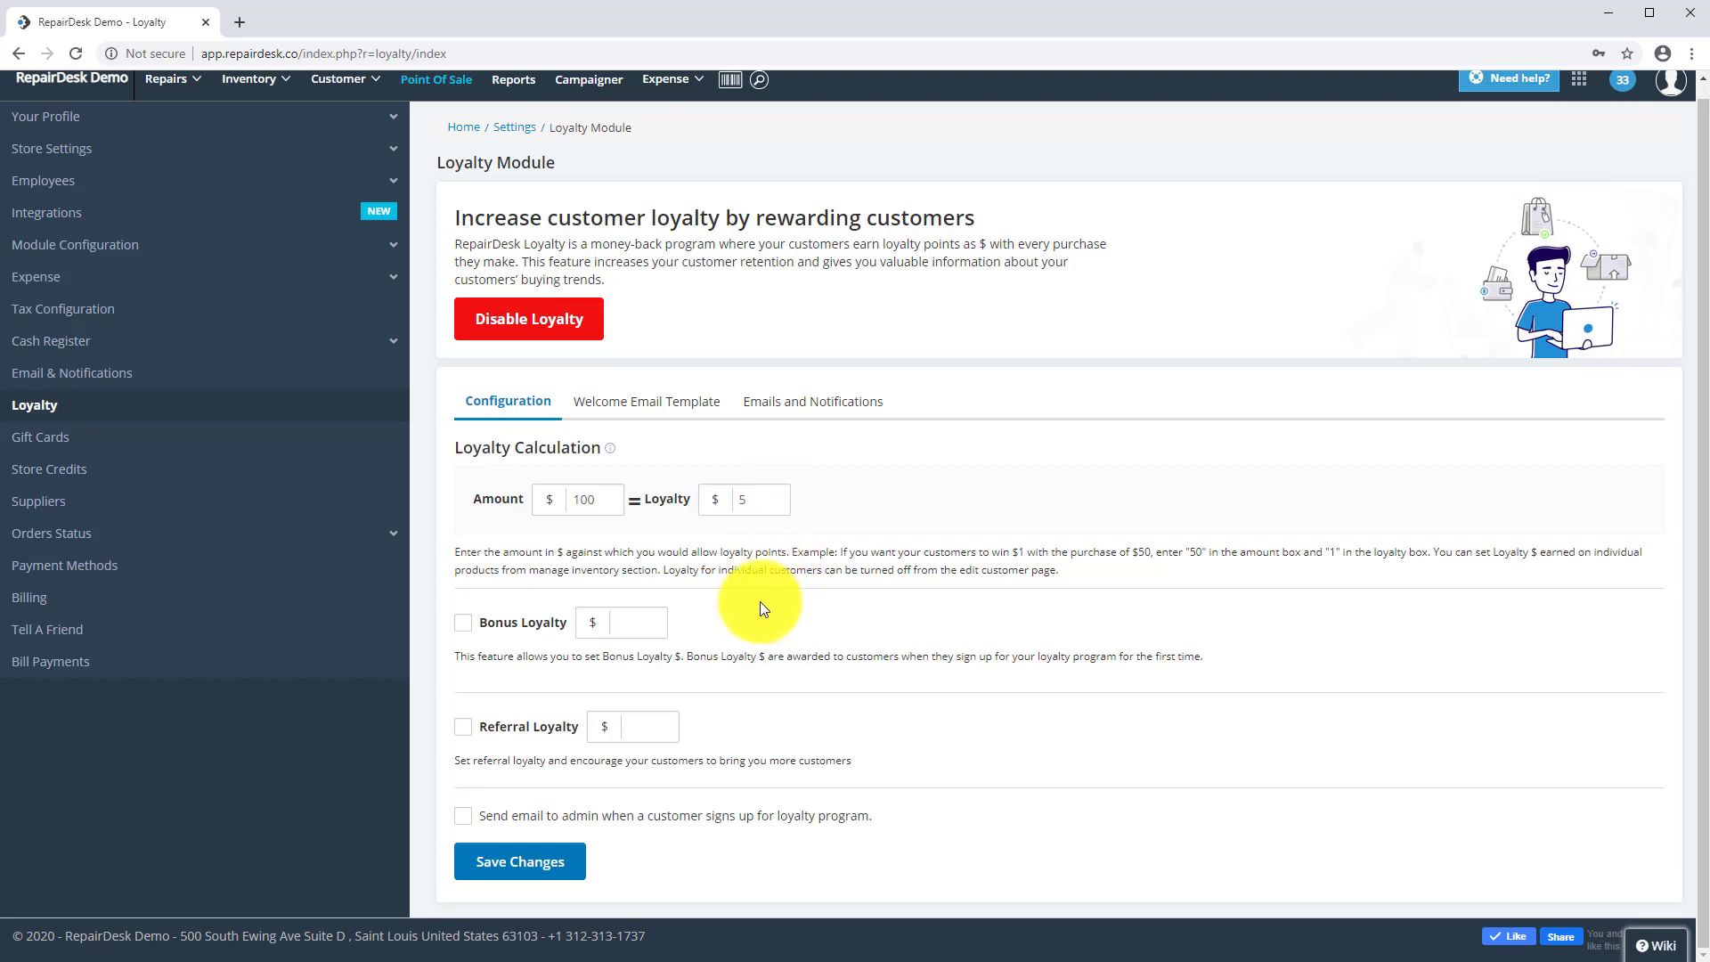
# - Enable $5 bonus loyalty, $5 referral loyalty, and admin email notifications for signups
pyautogui.click(464, 622)
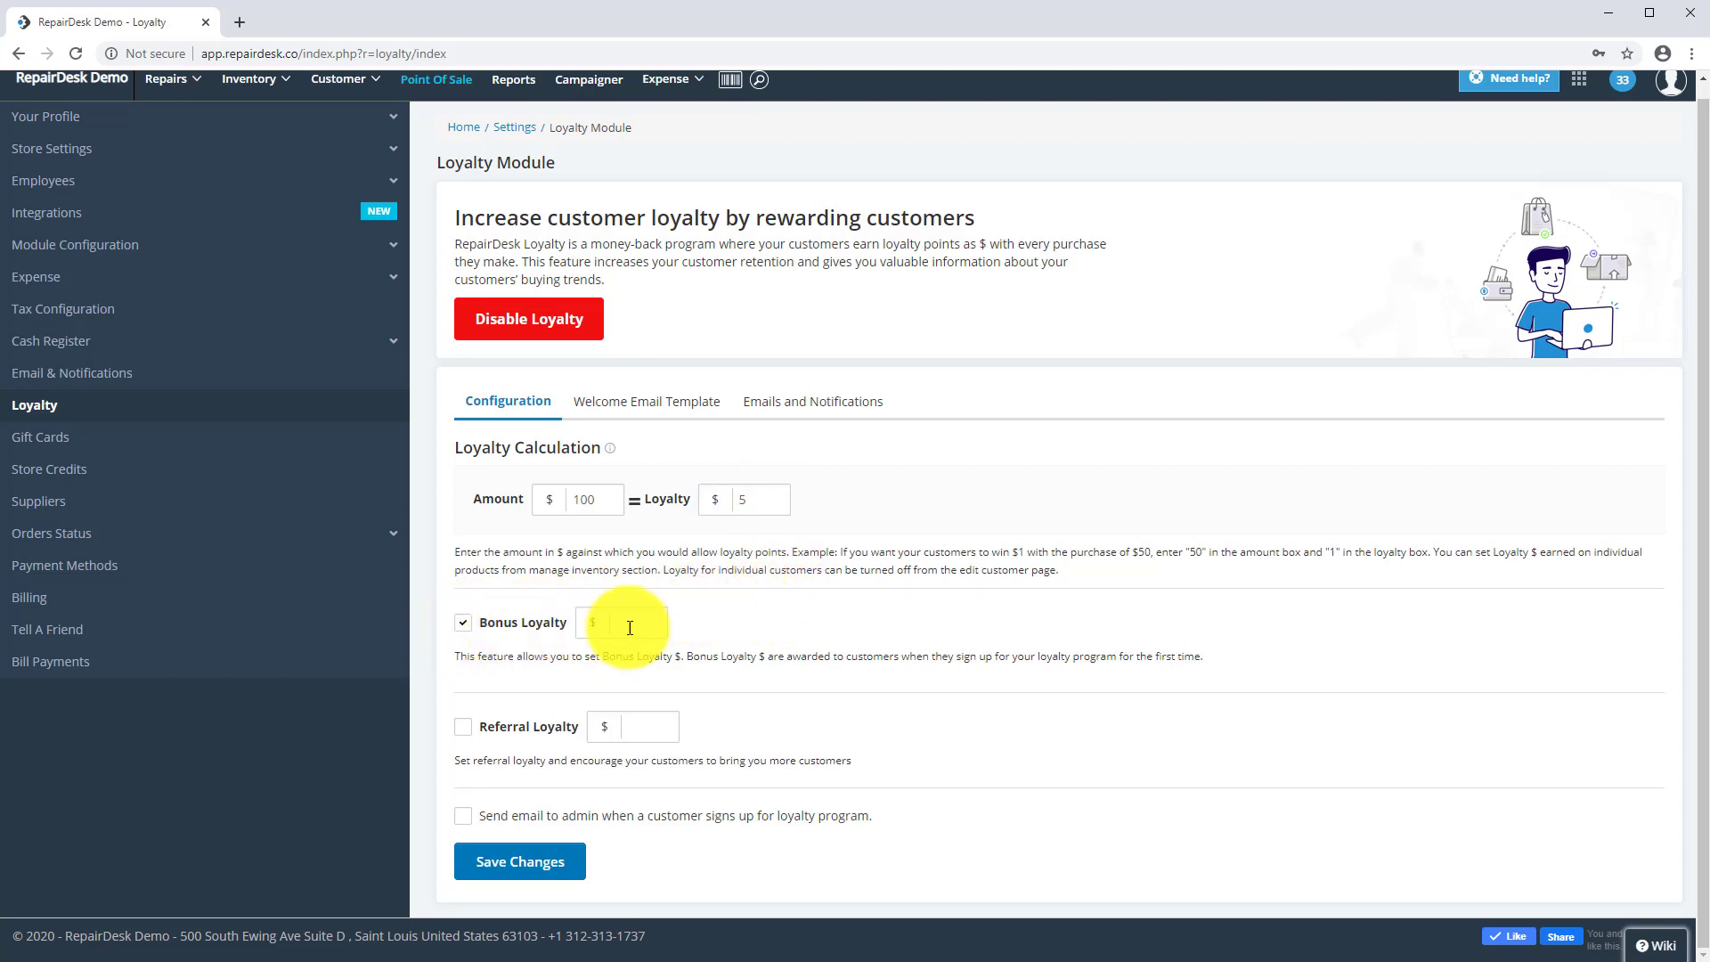
pyautogui.click(657, 623)
pyautogui.write('5')
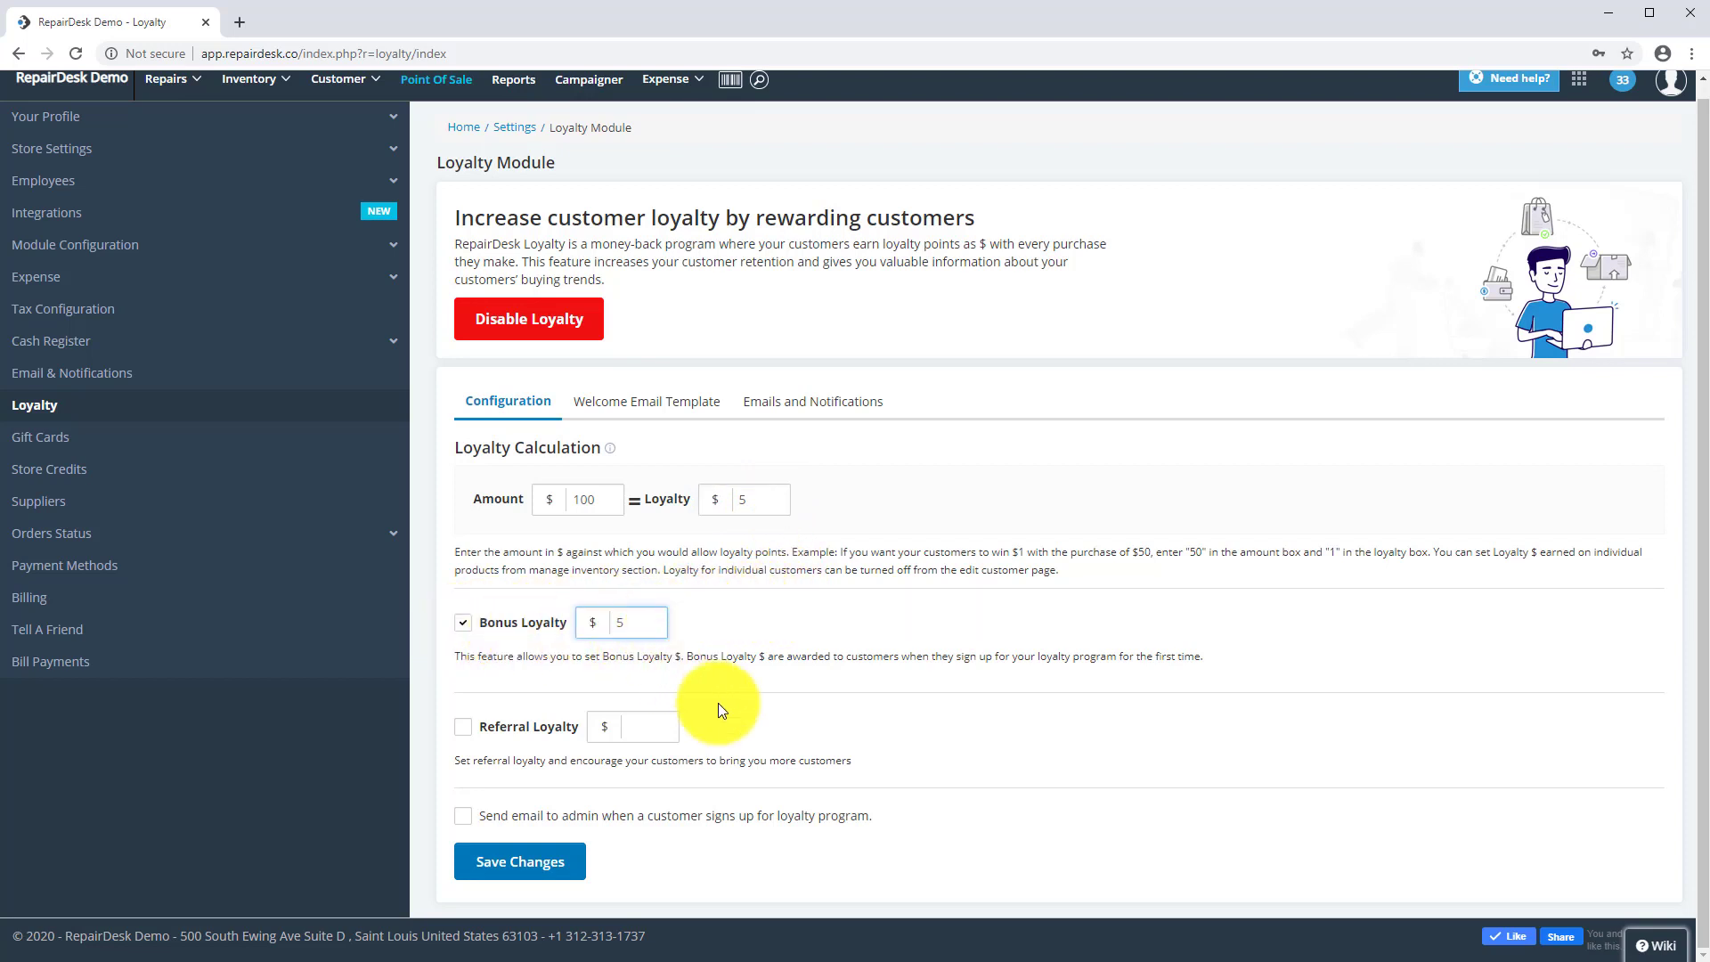
pyautogui.click(720, 713)
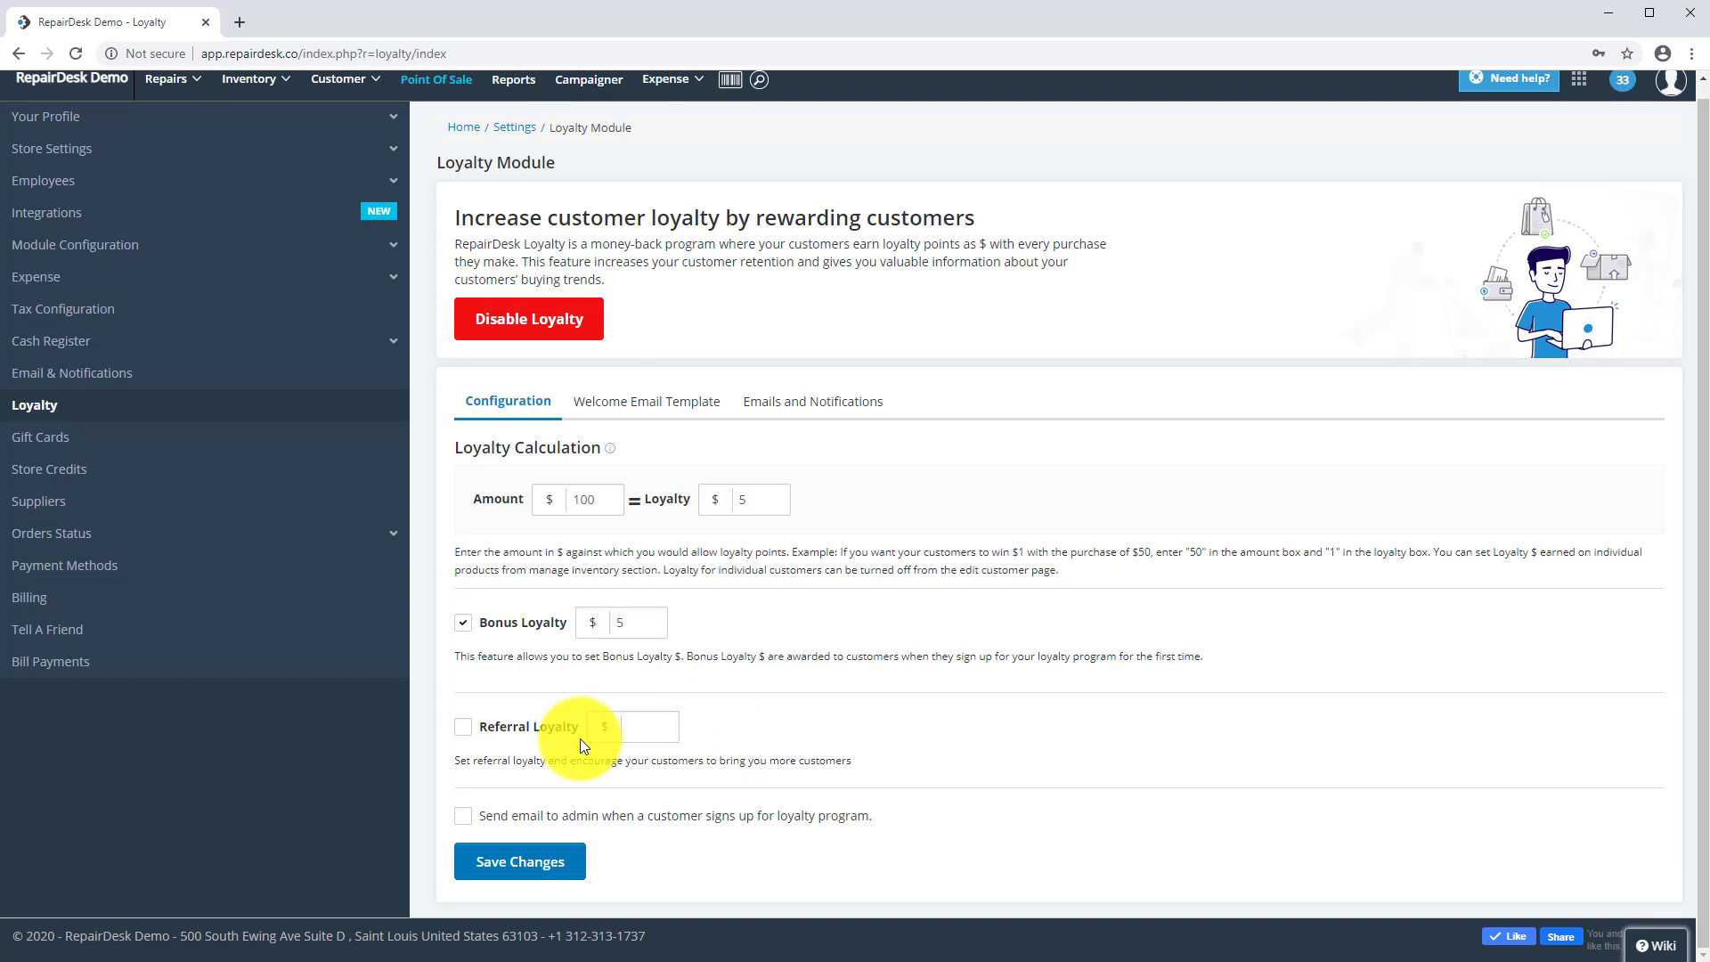
pyautogui.click(462, 726)
pyautogui.click(635, 725)
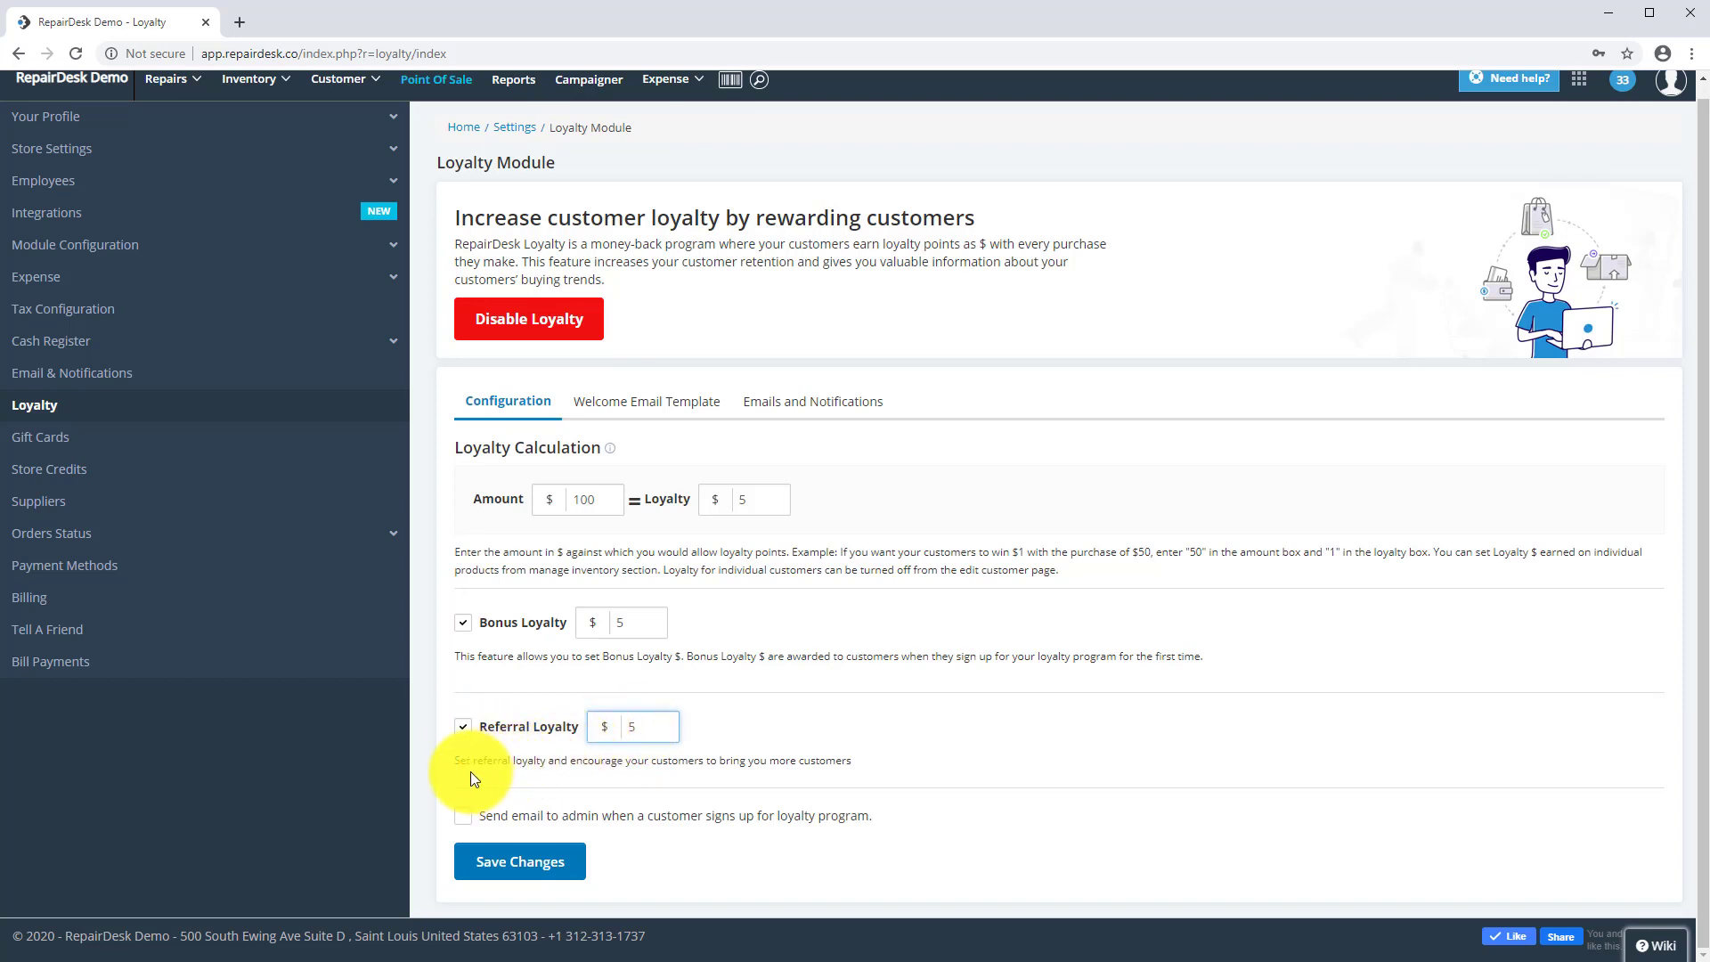
pyautogui.click(459, 816)
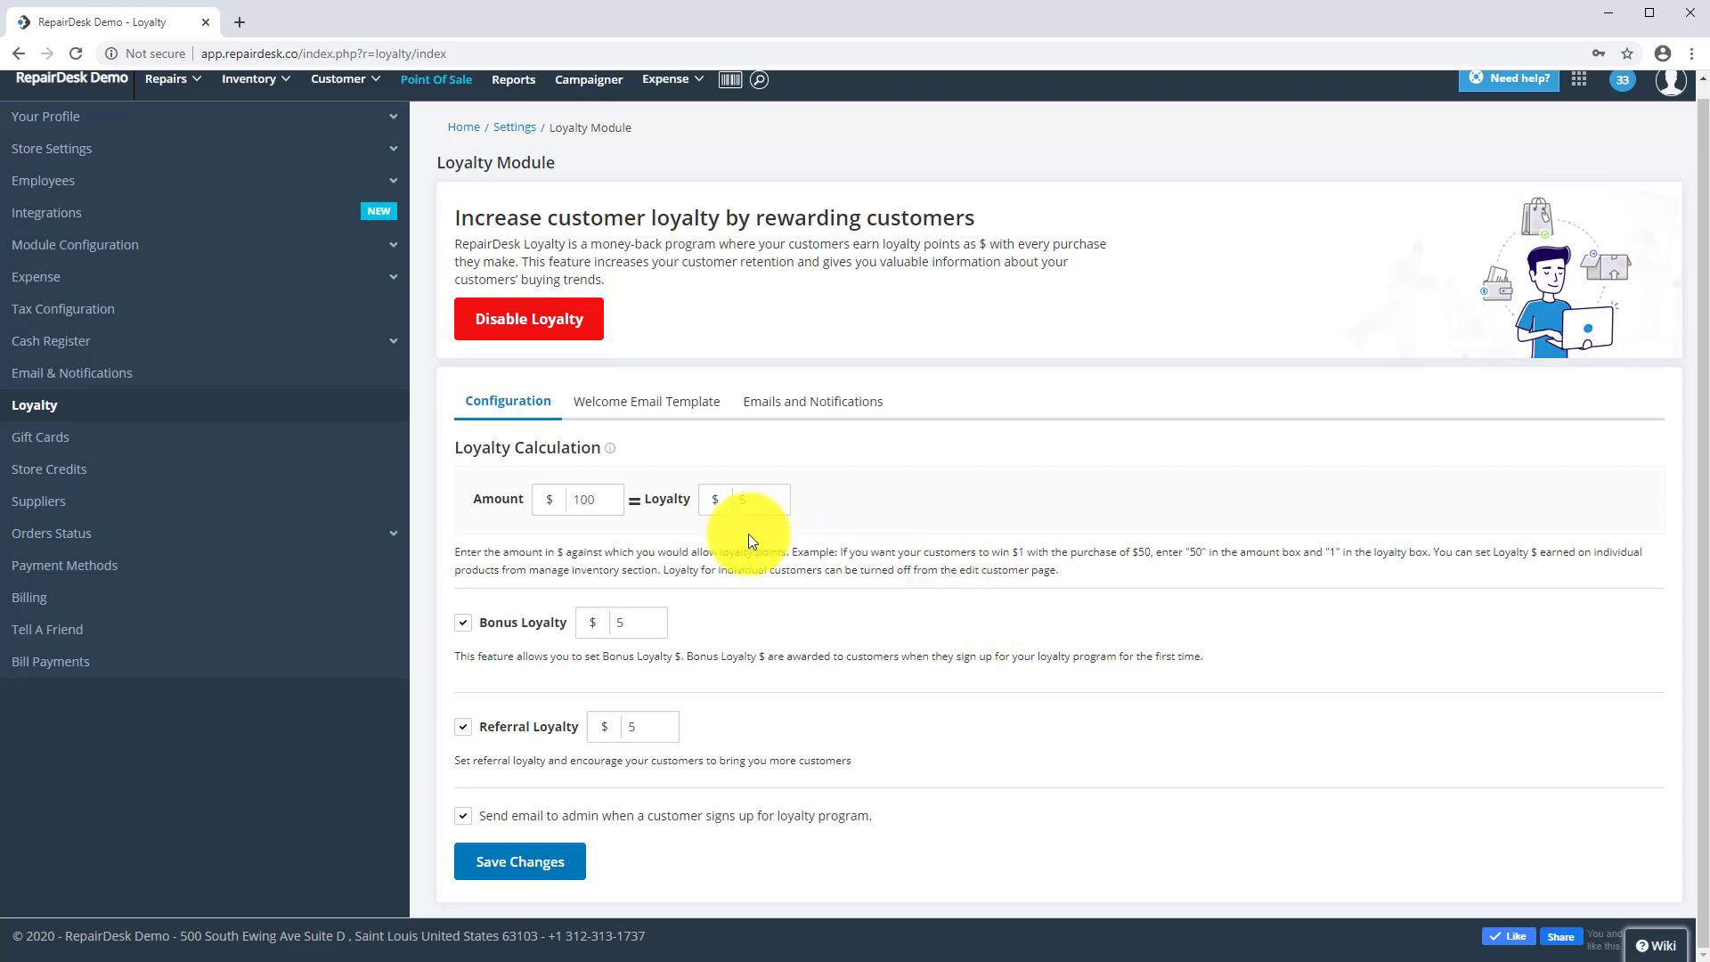
# - Preview the Welcome Email Template and the loyalty account signup page
pyautogui.click(668, 403)
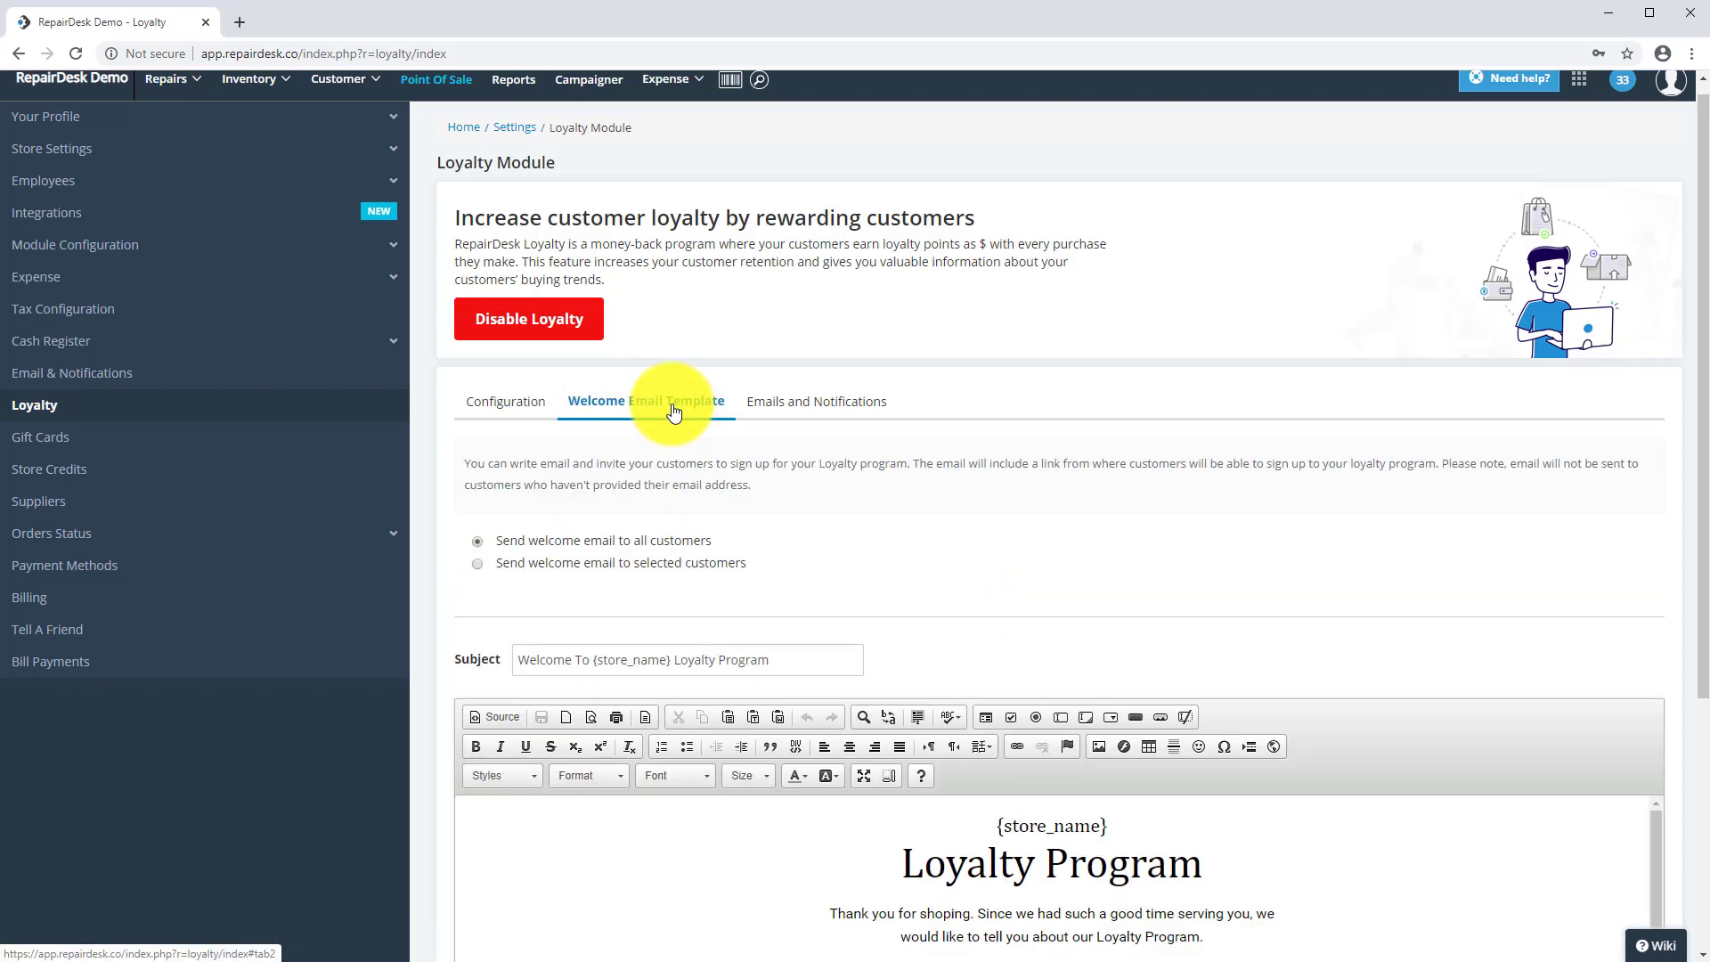
pyautogui.scroll(-4, 1236, 734)
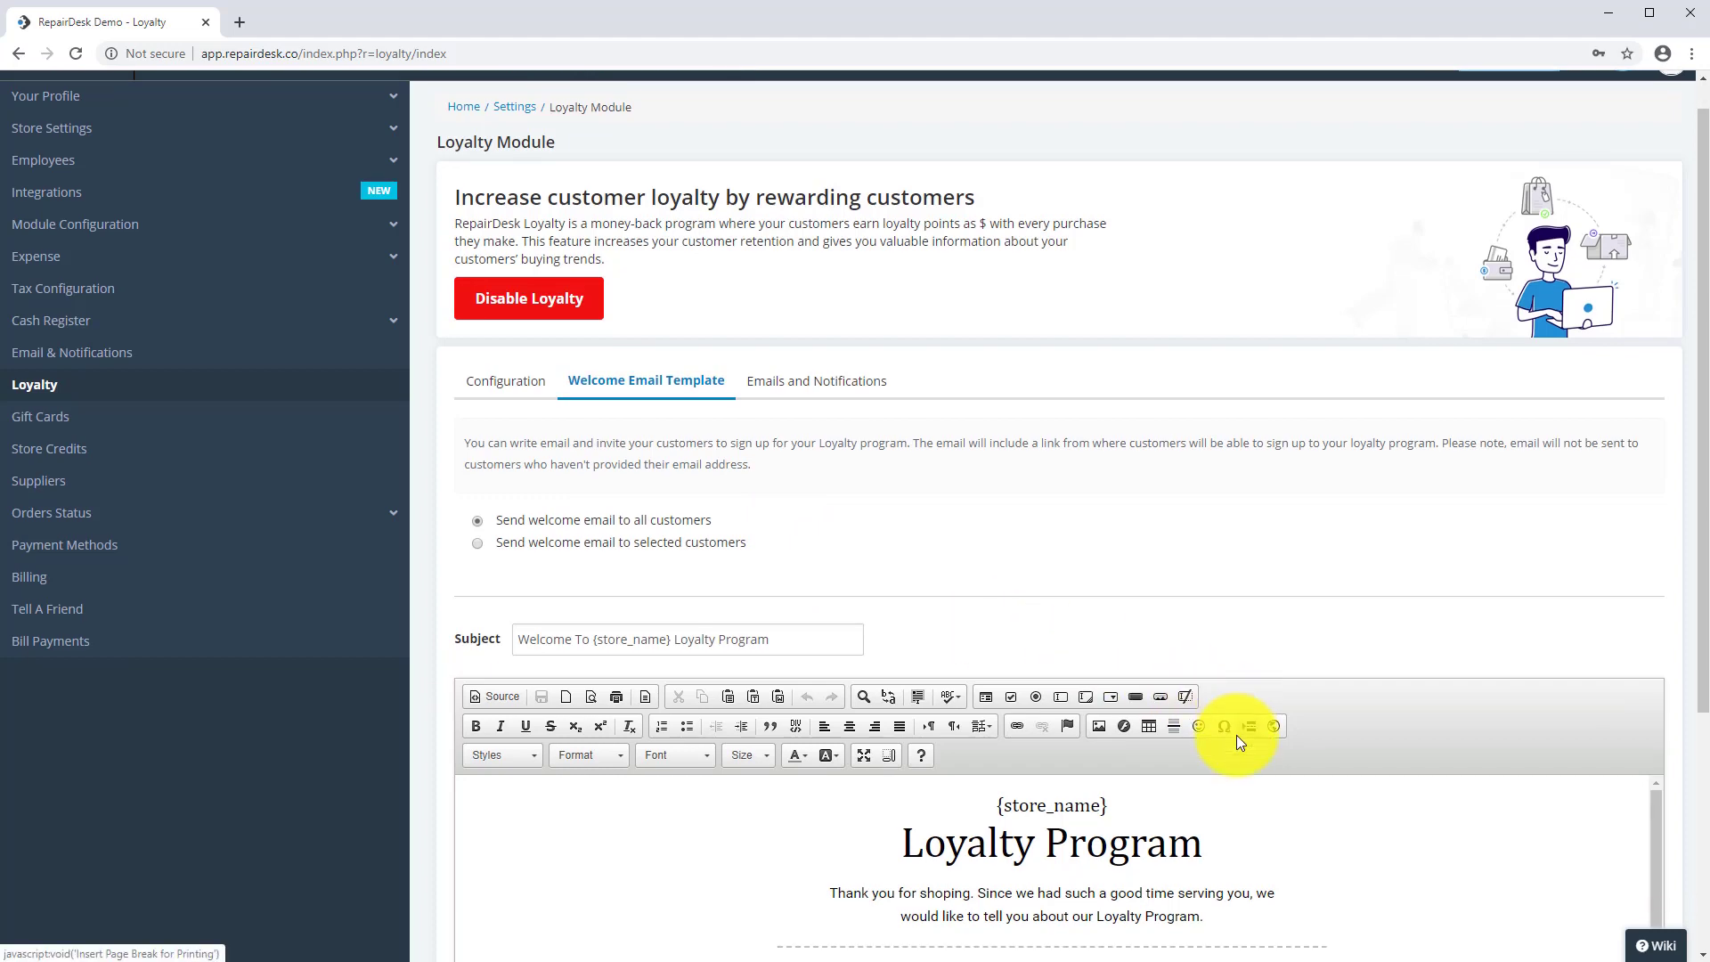
pyautogui.scroll(-5, 1236, 735)
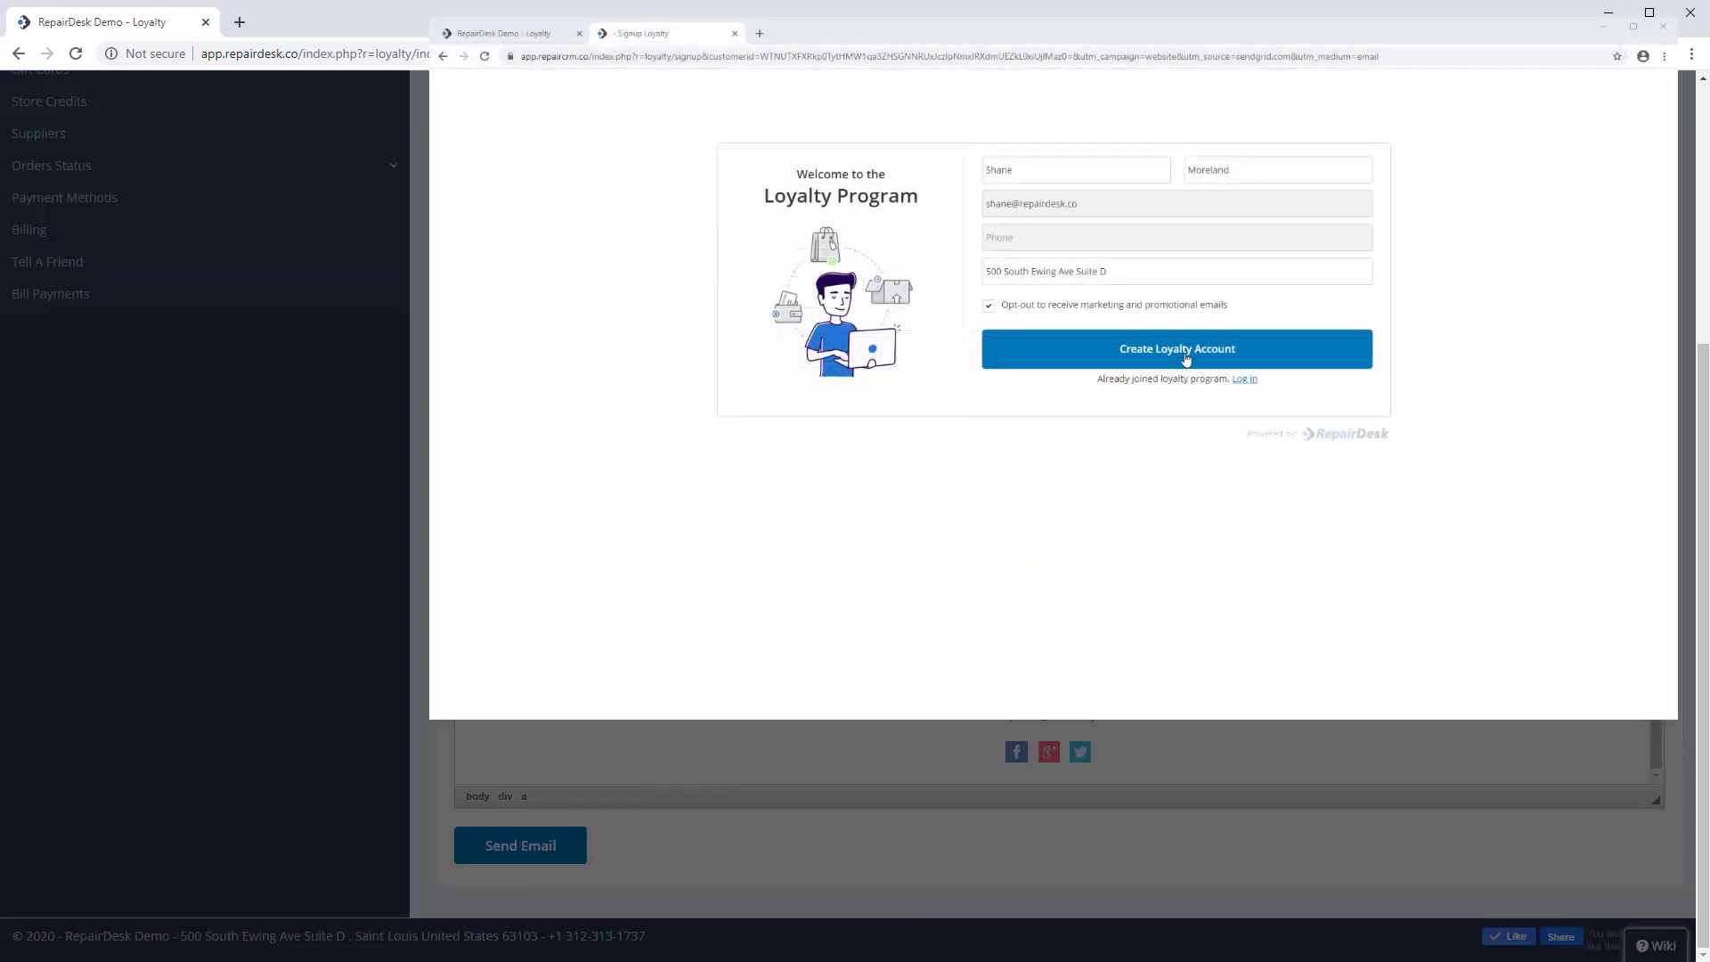
pyautogui.click(1185, 357)
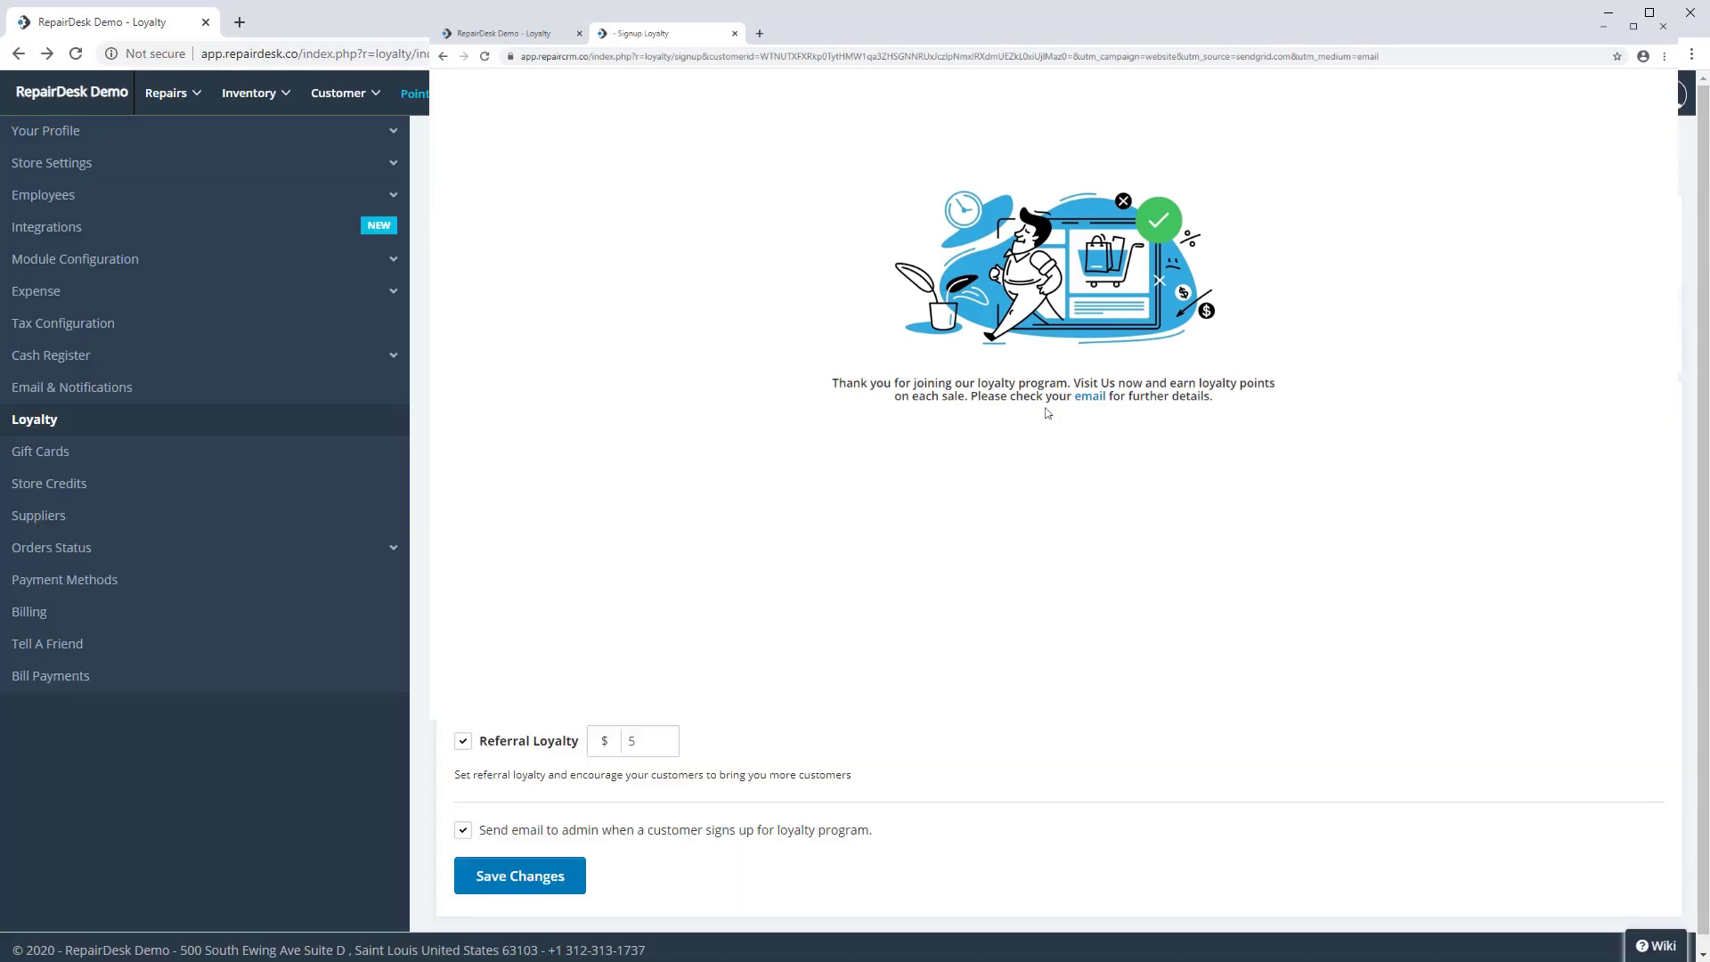
# - Save the loyalty configuration and confirm in the Finish Setting dialog
pyautogui.click(638, 664)
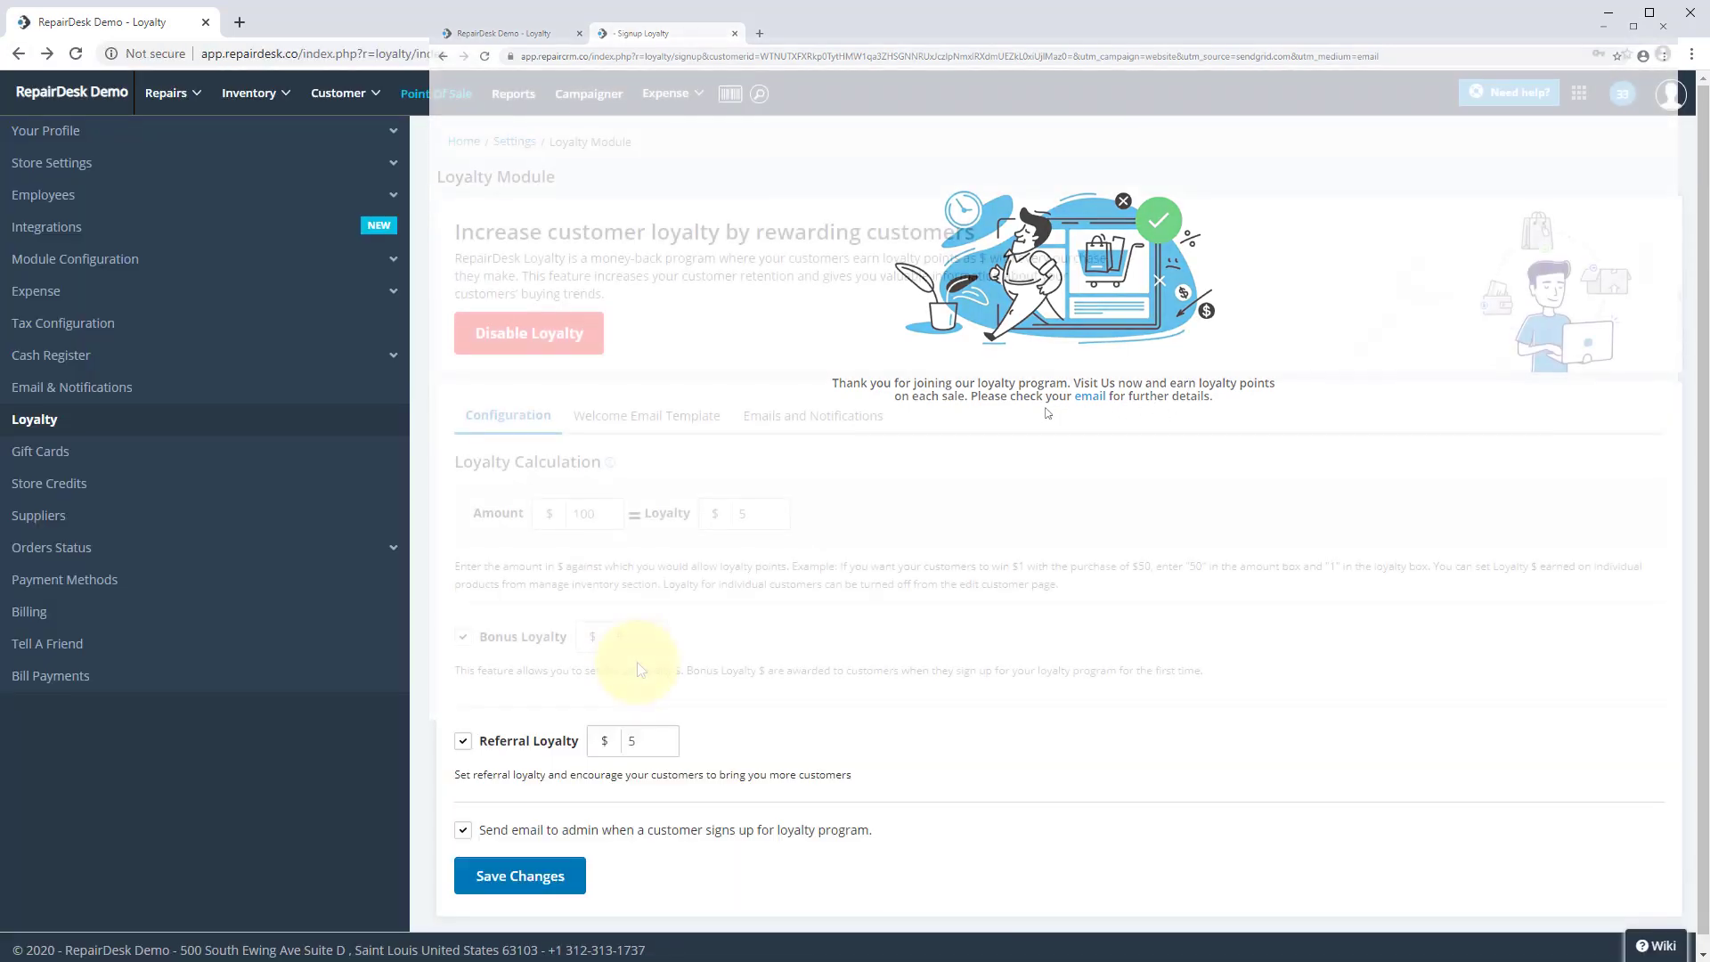
pyautogui.click(512, 863)
pyautogui.click(1060, 617)
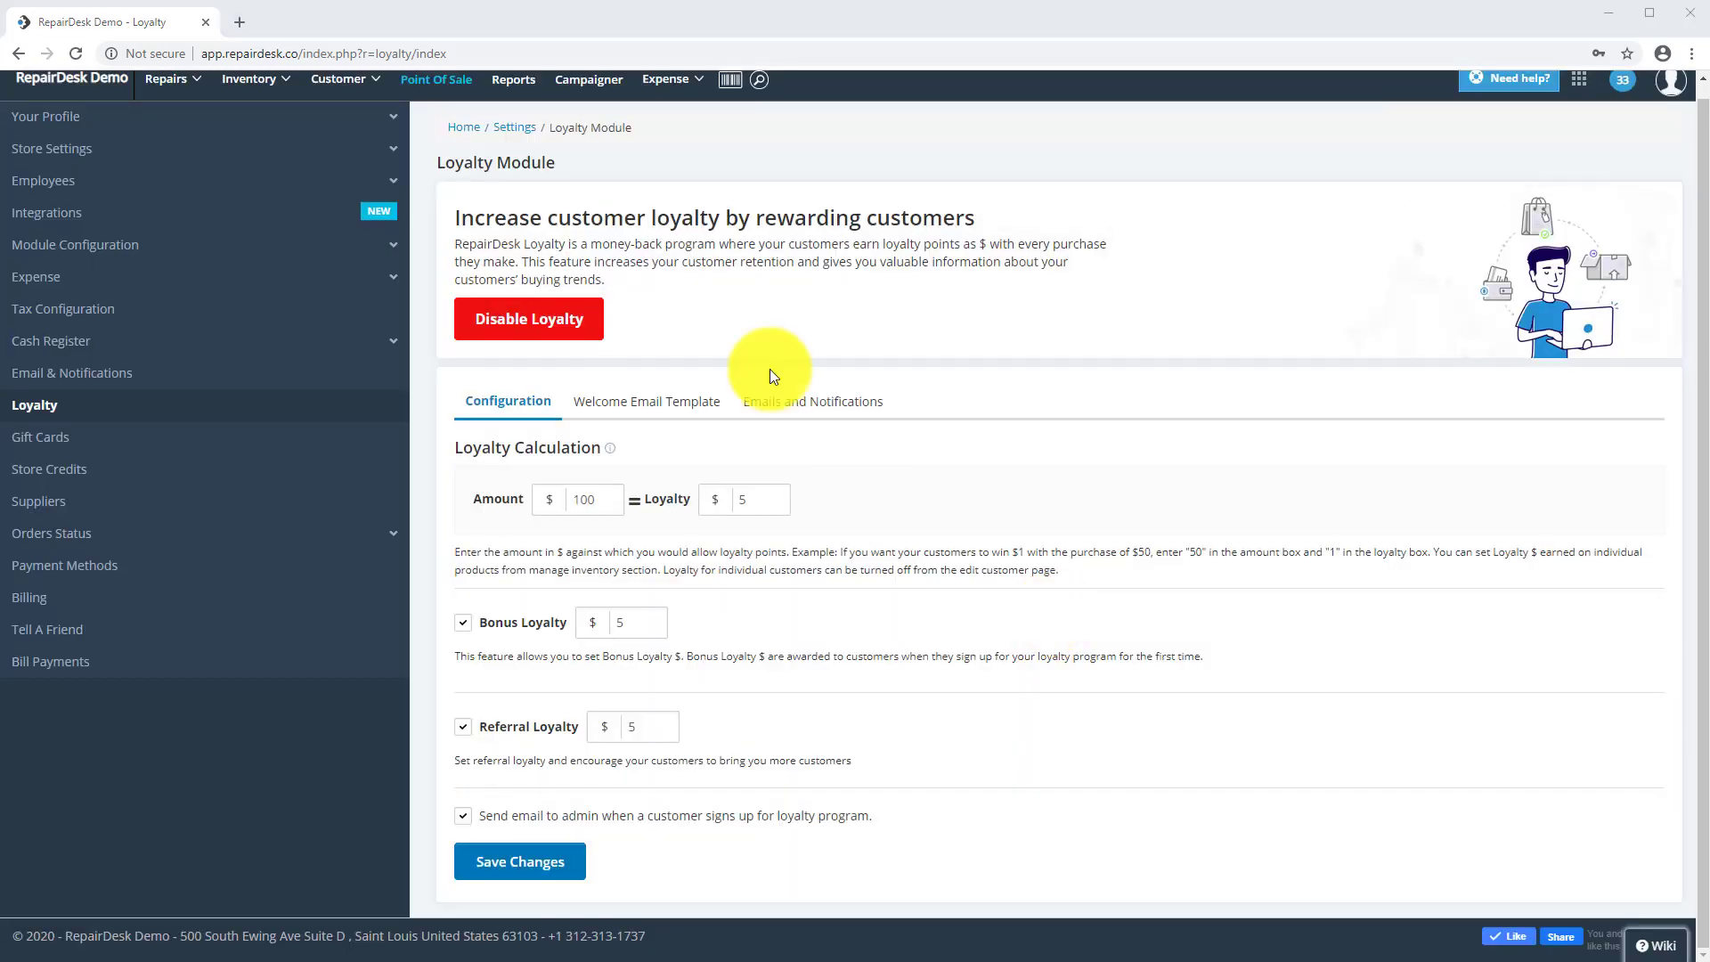
# - At the POS, start a new customer and enter their first name, last name and e-mail
pyautogui.click(417, 82)
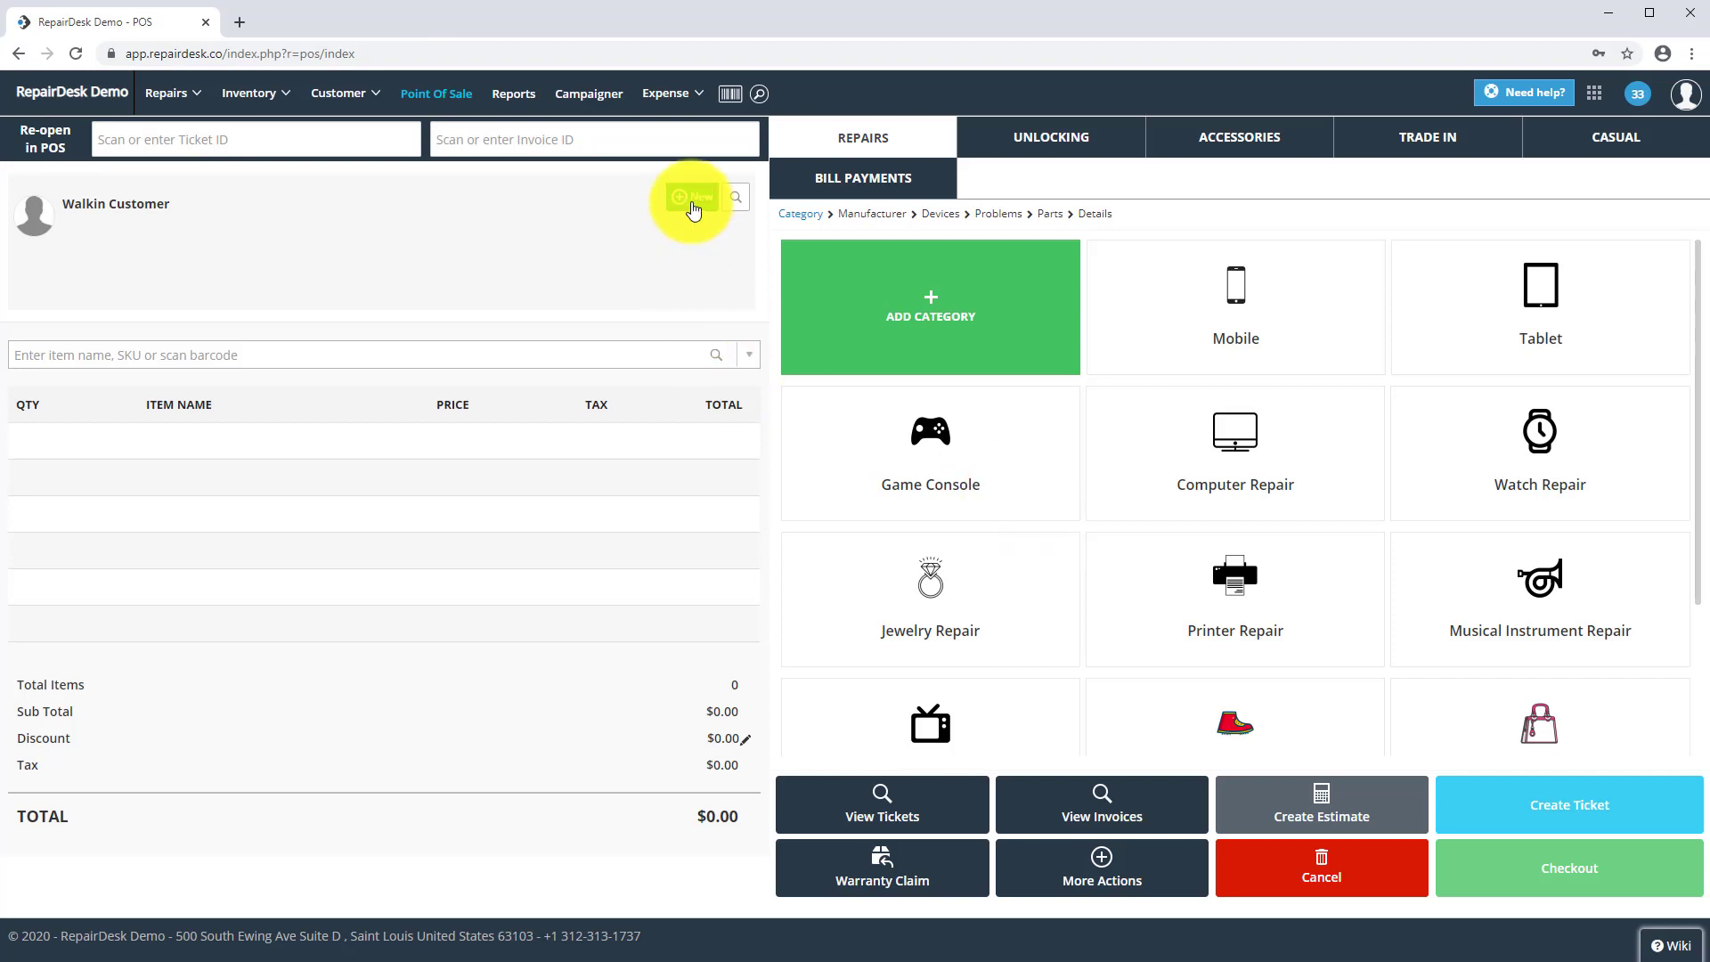
pyautogui.click(694, 209)
pyautogui.click(631, 487)
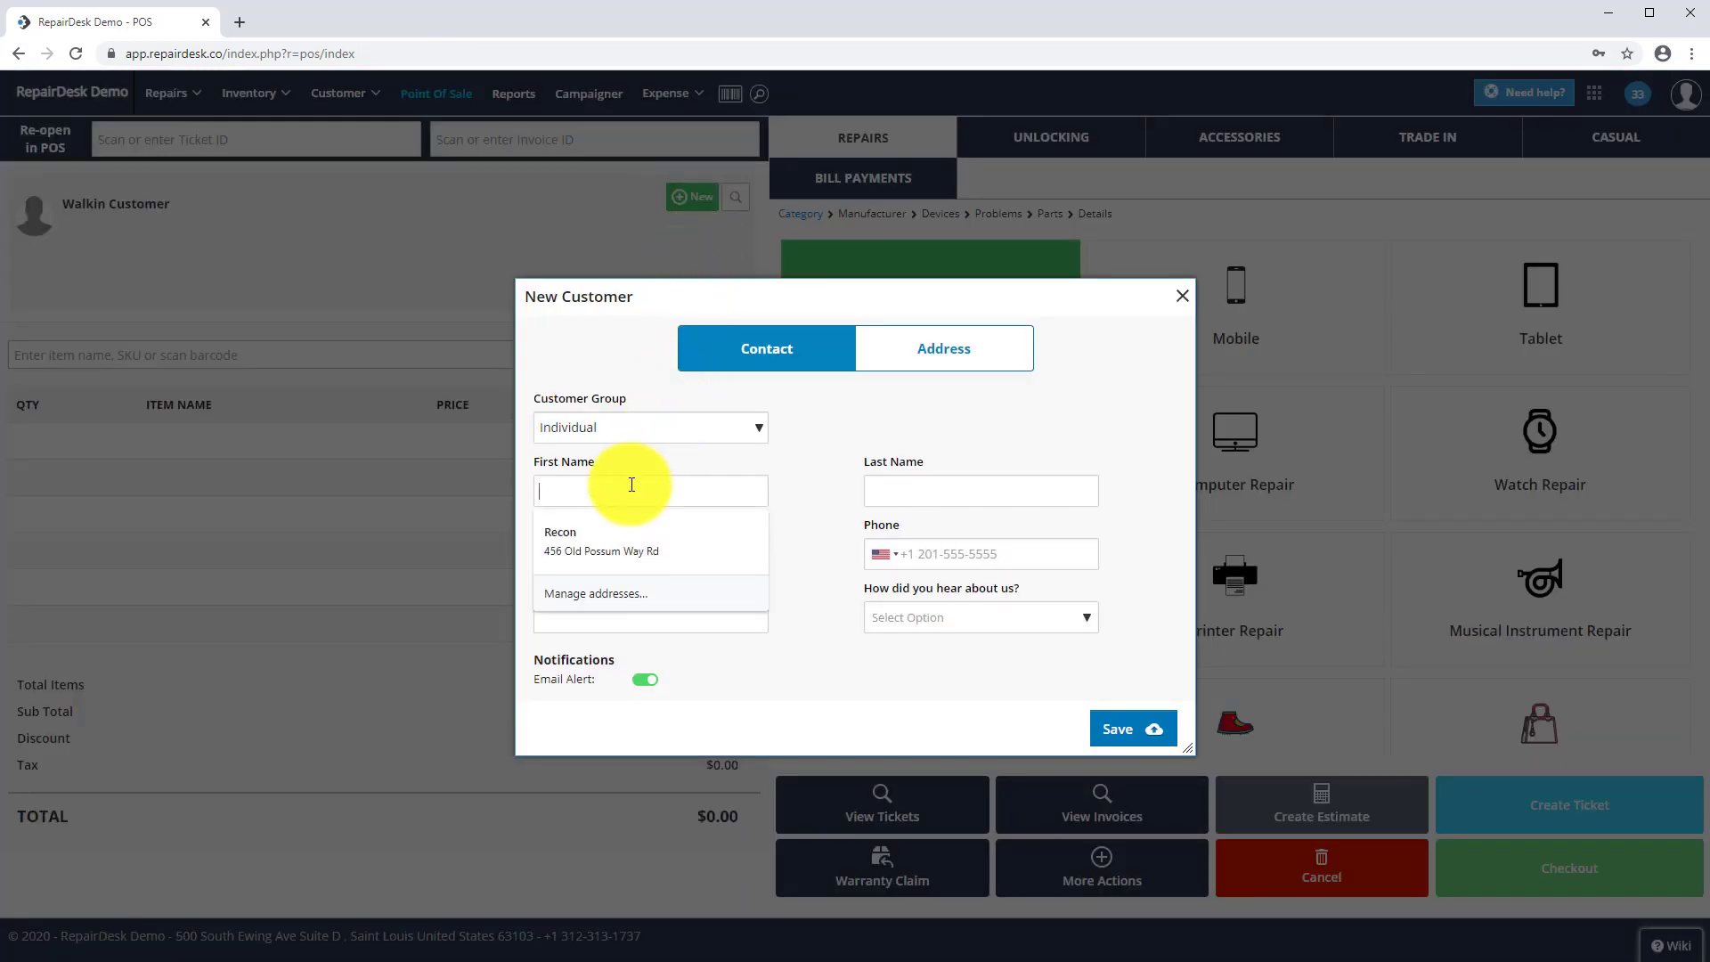
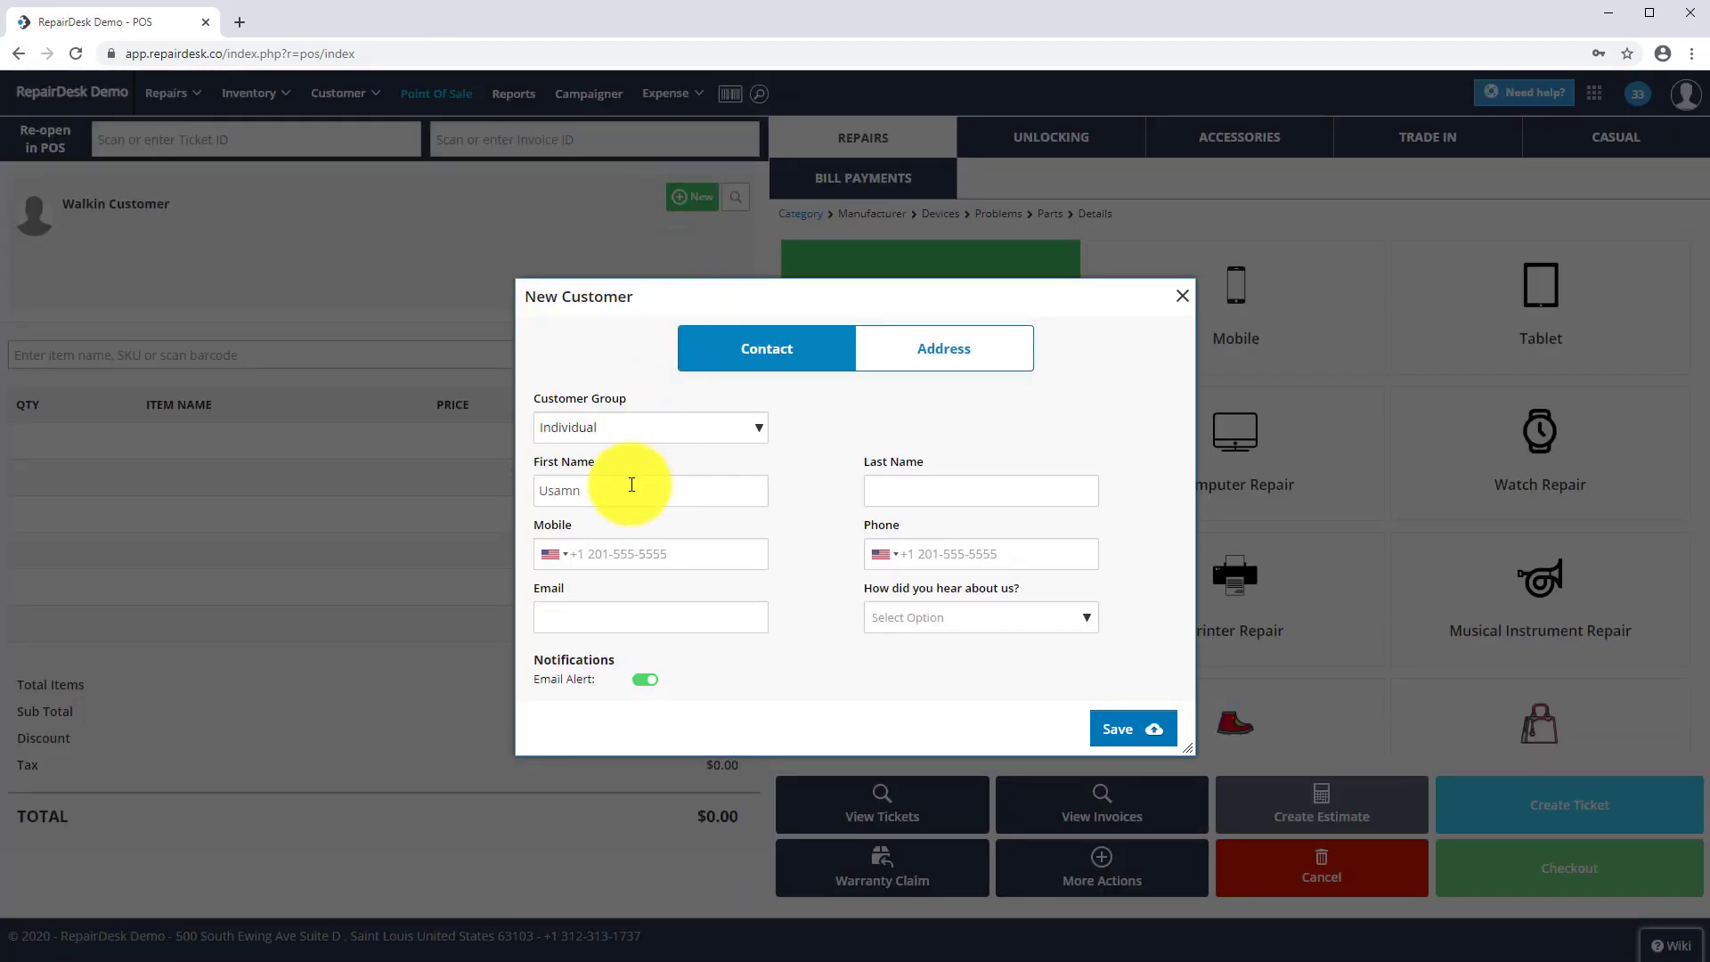
pyautogui.press('Tab')
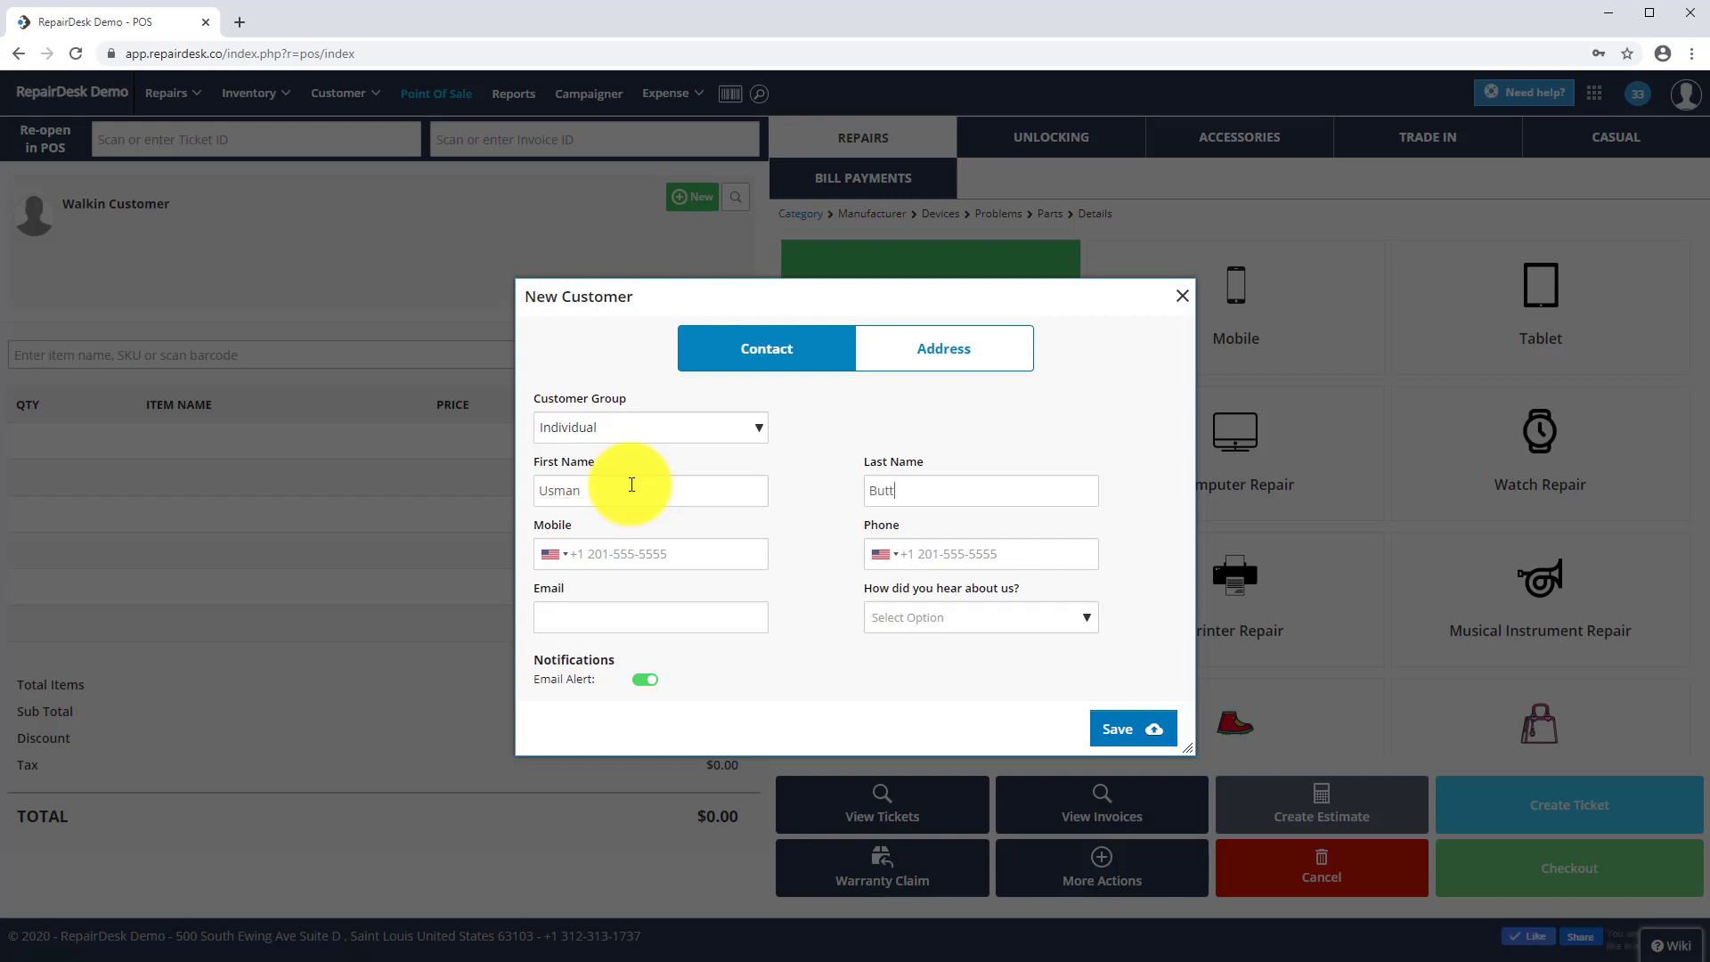
pyautogui.press('Tab')
pyautogui.press('Tab')
pyautogui.press('Tab')
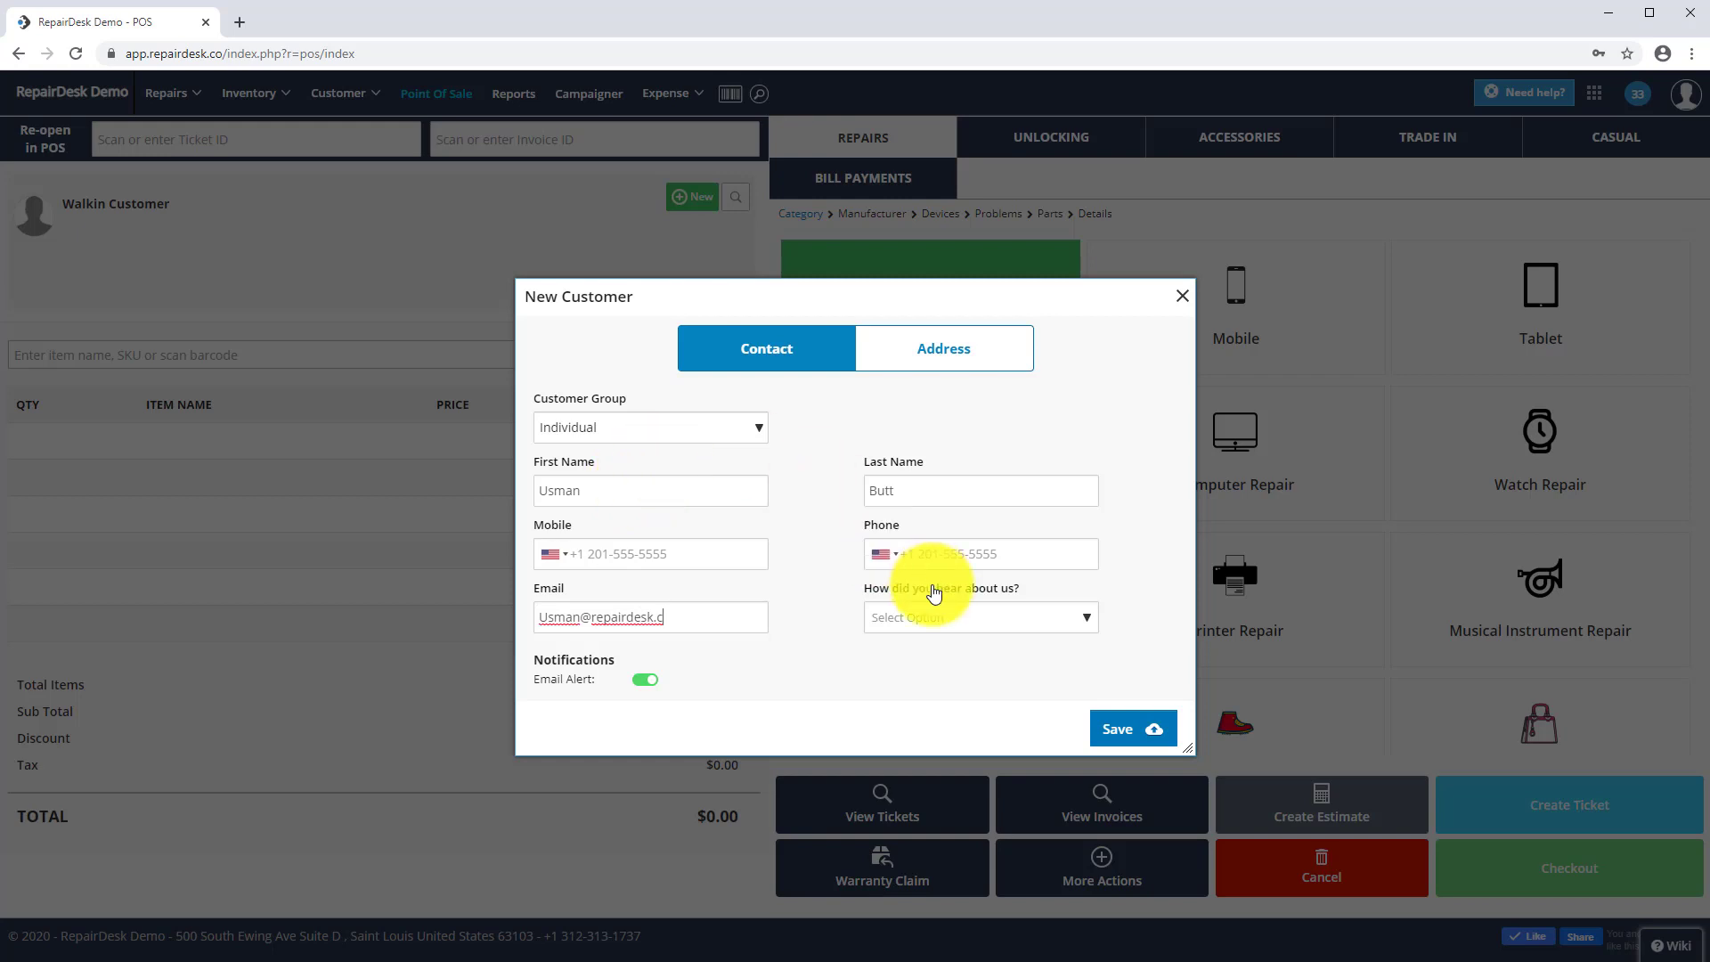
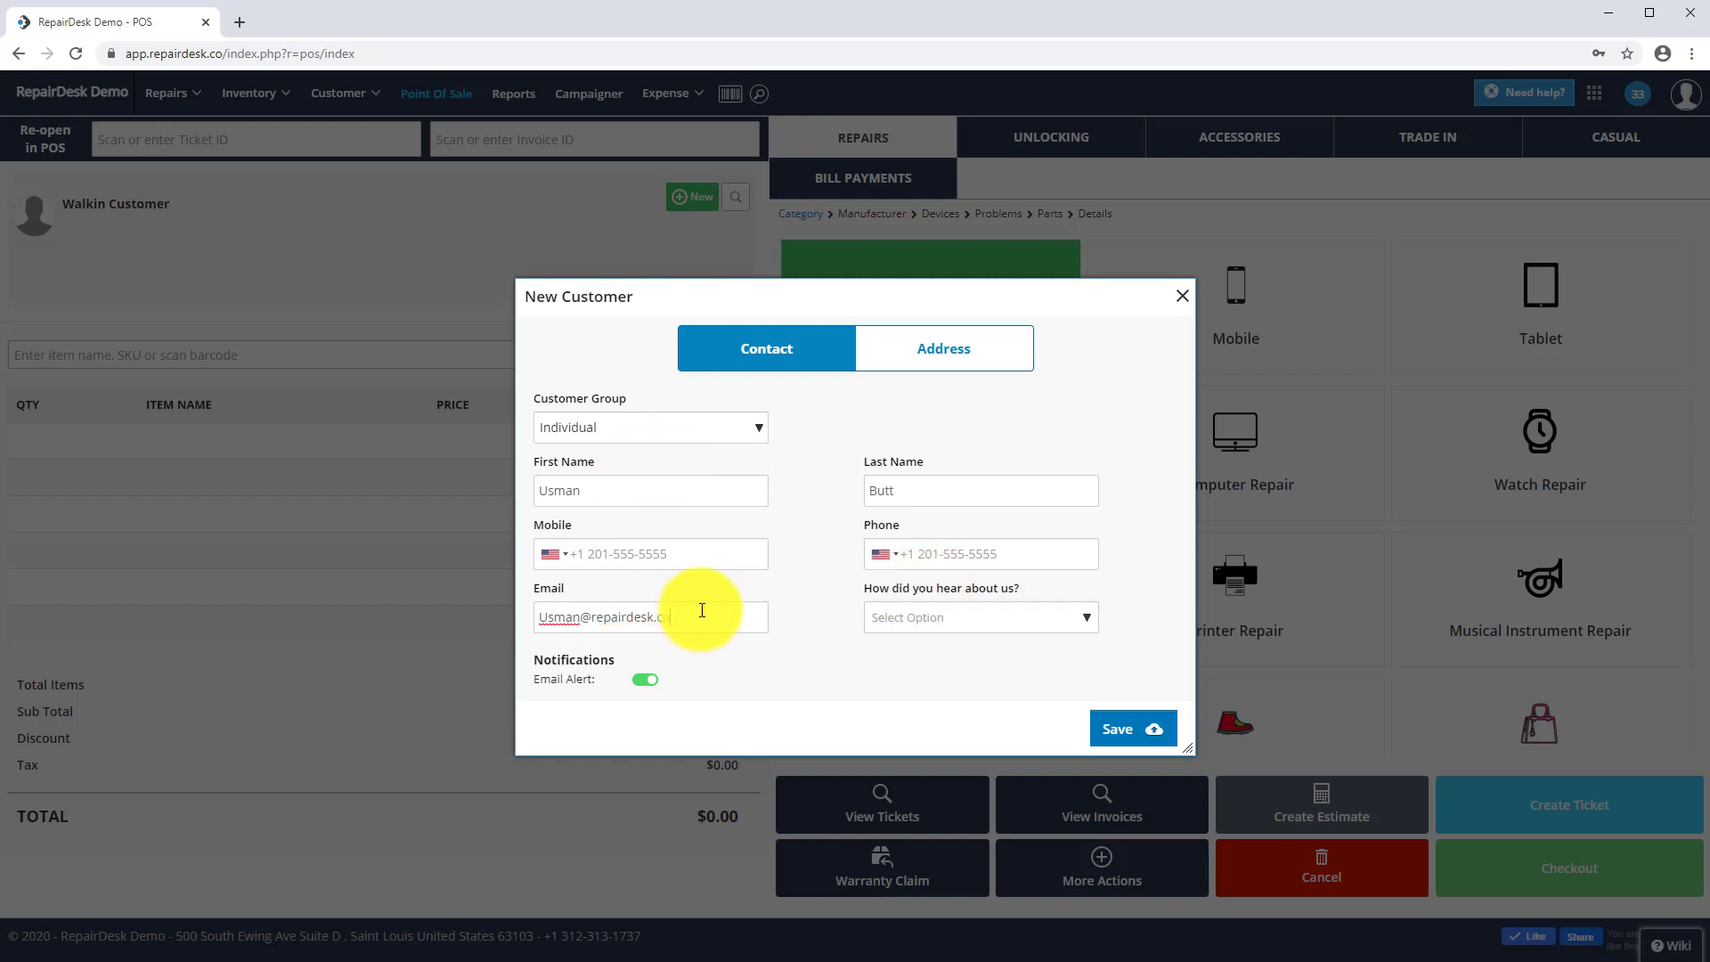
# - Mark the customer as a Referral, choose the referring customer, and save
pyautogui.click(984, 623)
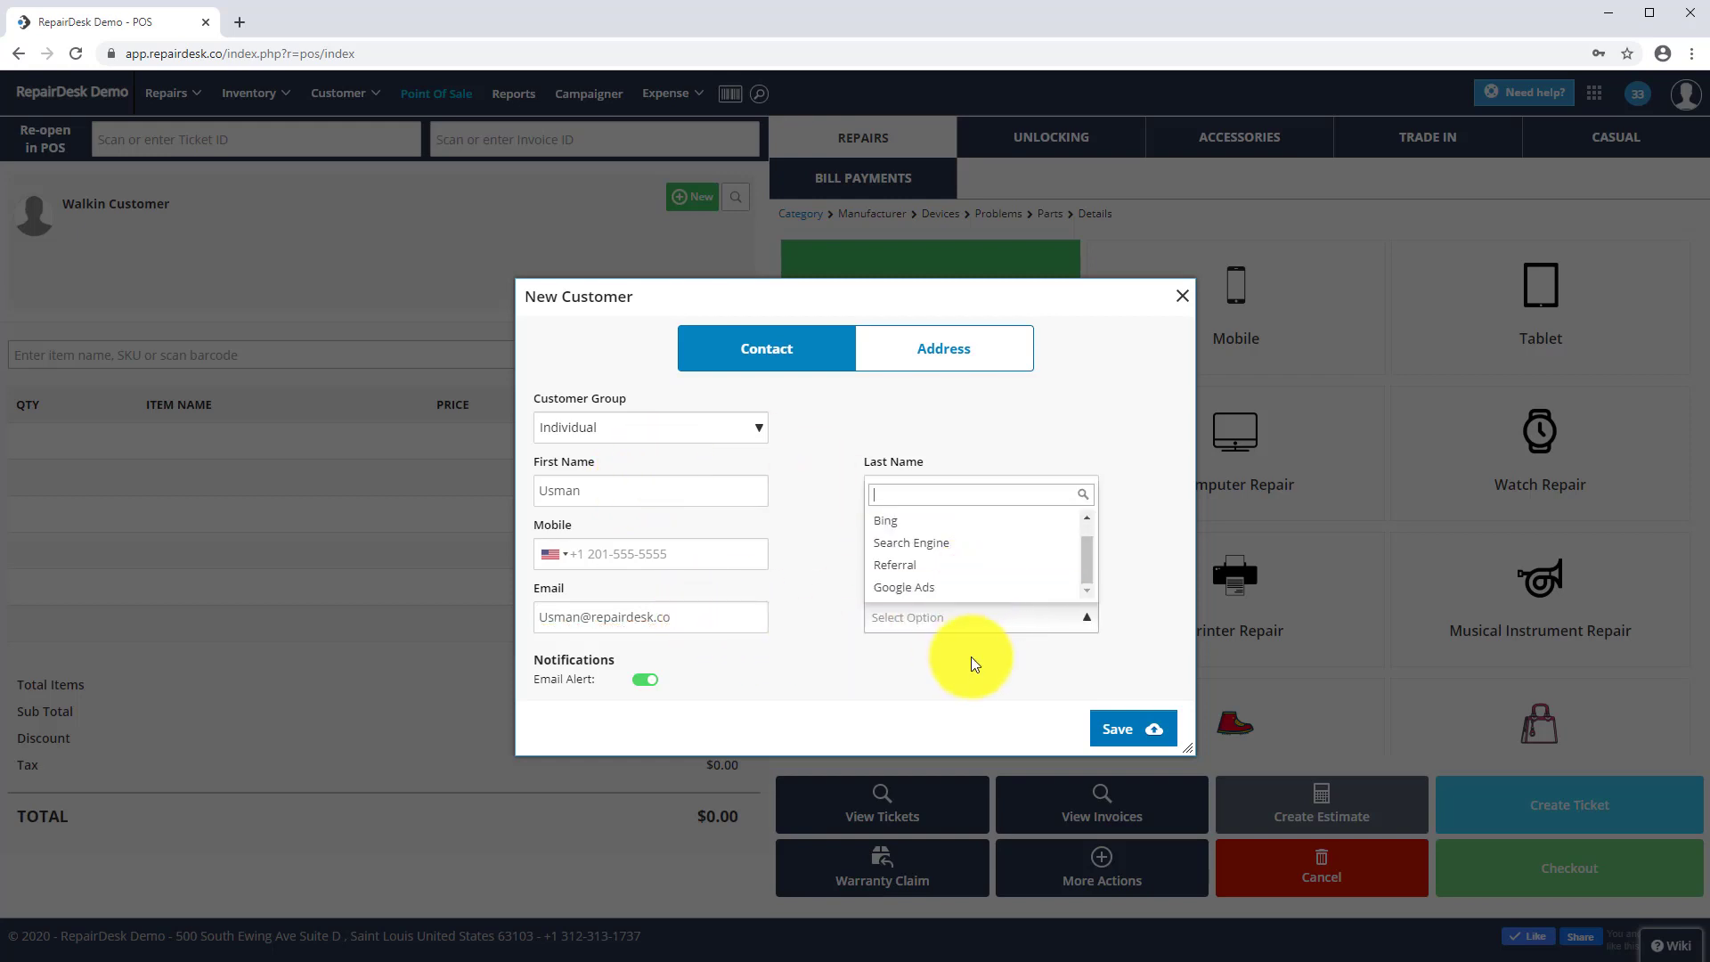
pyautogui.click(974, 566)
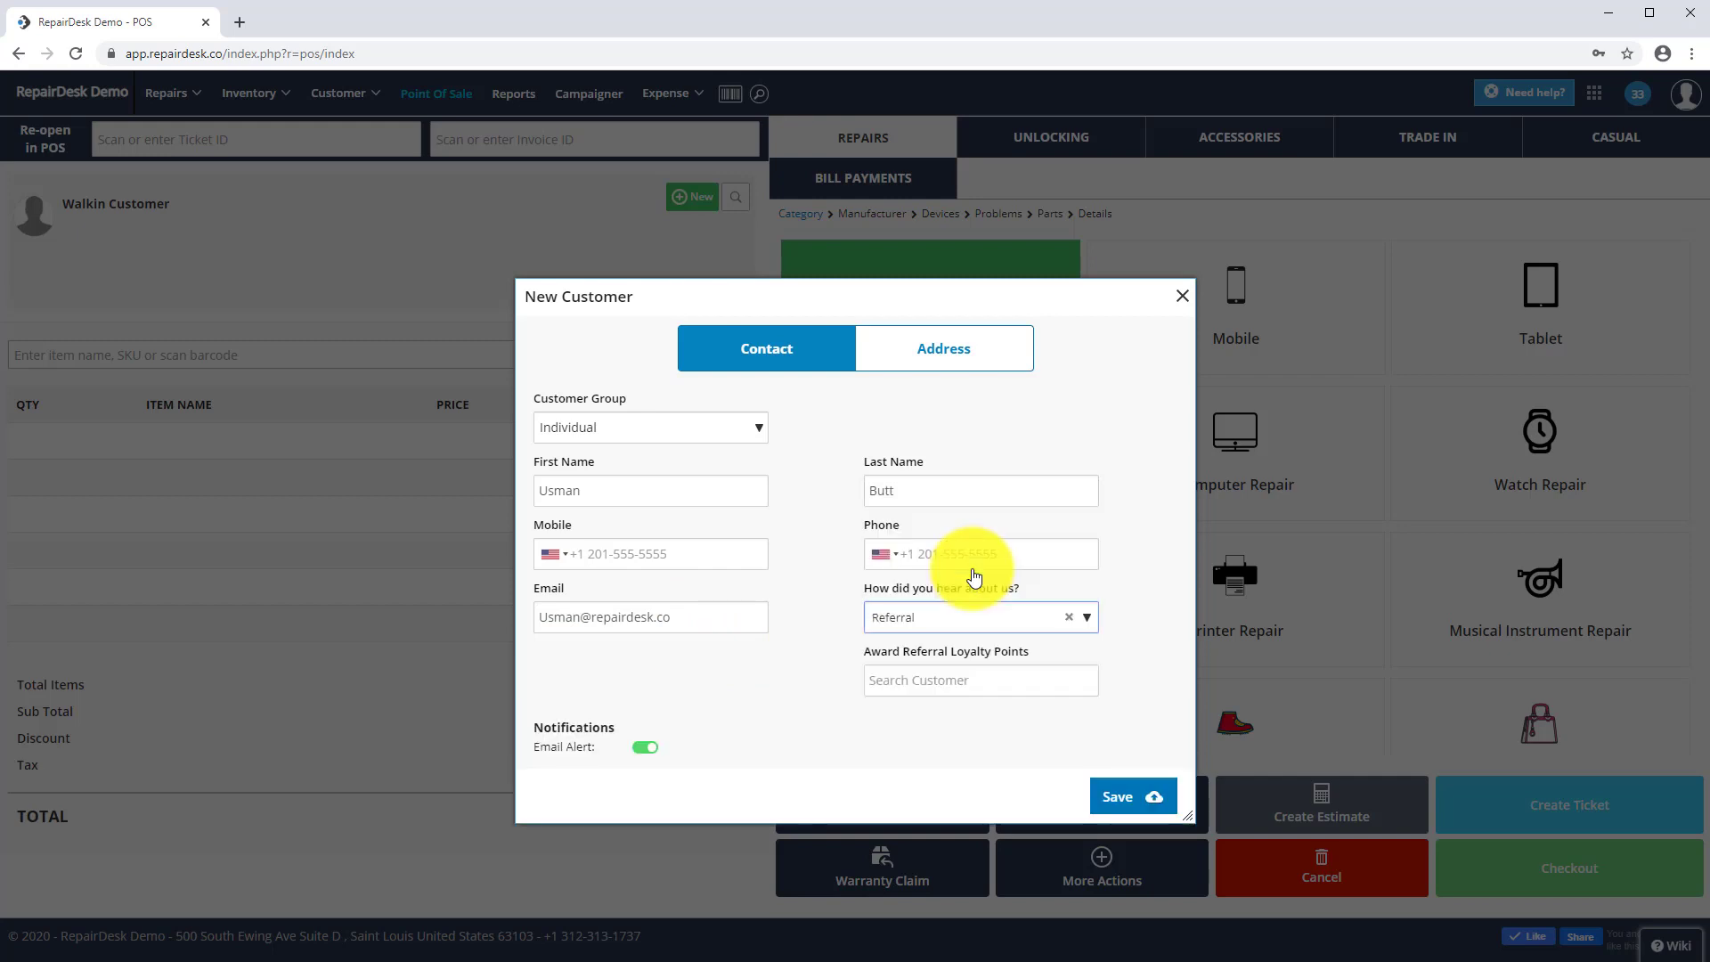
pyautogui.click(954, 679)
pyautogui.write('att')
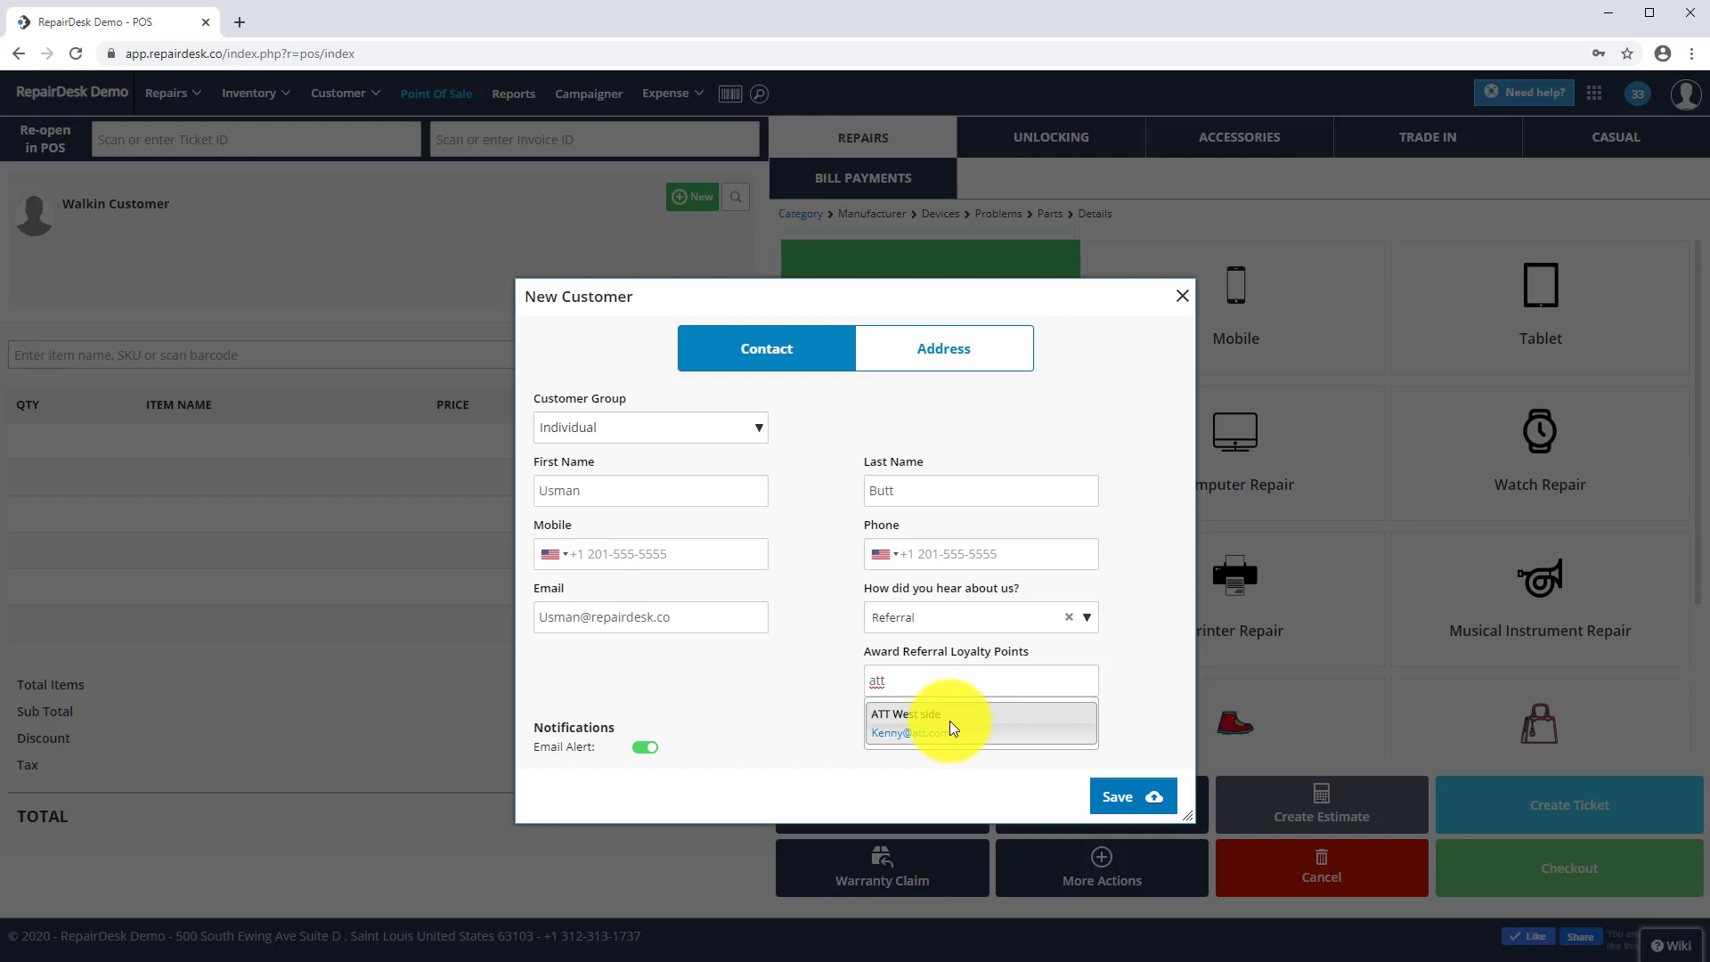
pyautogui.click(949, 720)
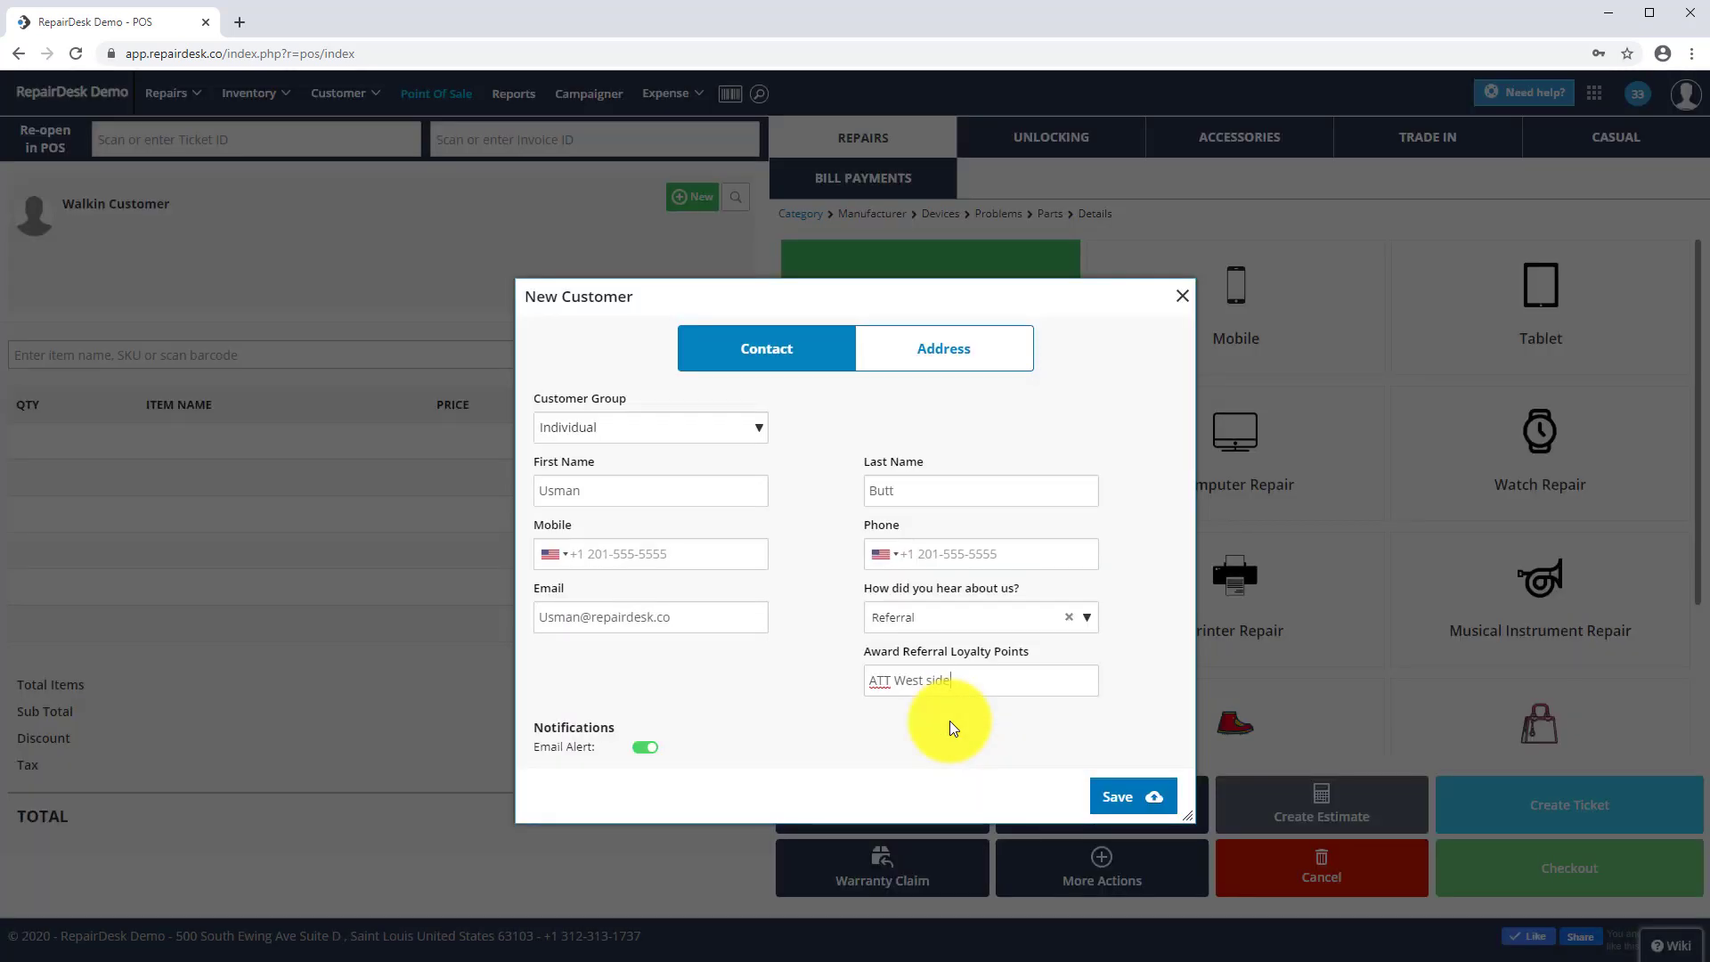
pyautogui.click(1113, 798)
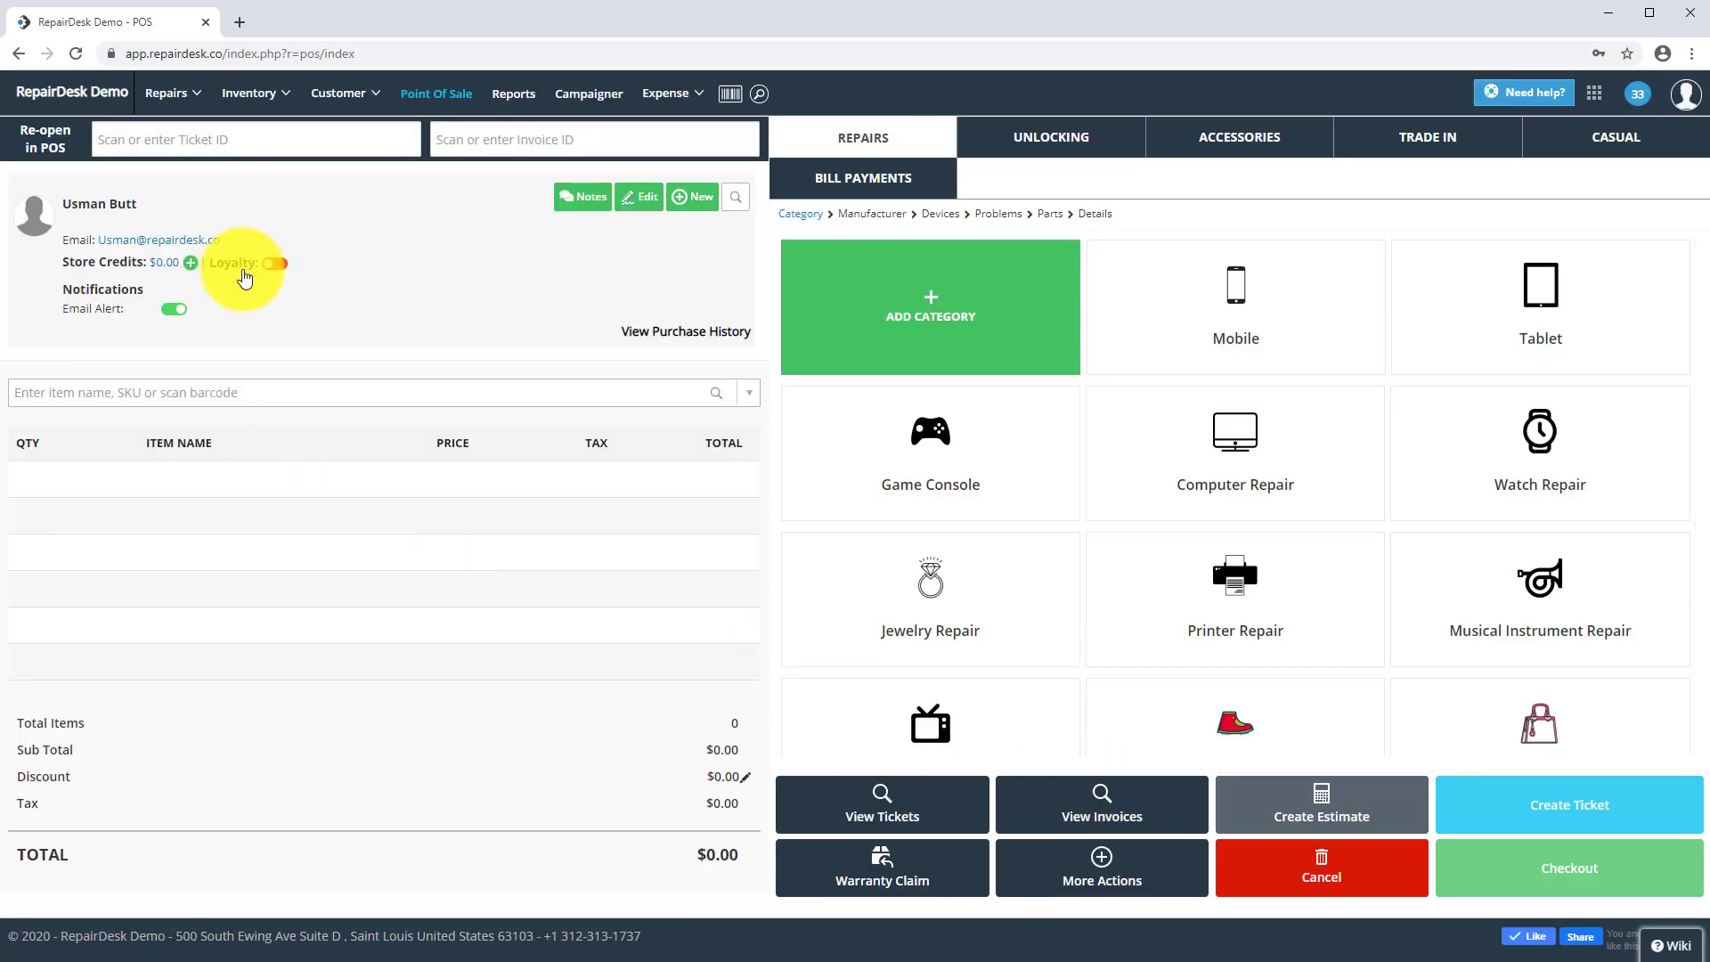
# - Switch on the Loyalty toggle on the POS customer card
pyautogui.click(272, 267)
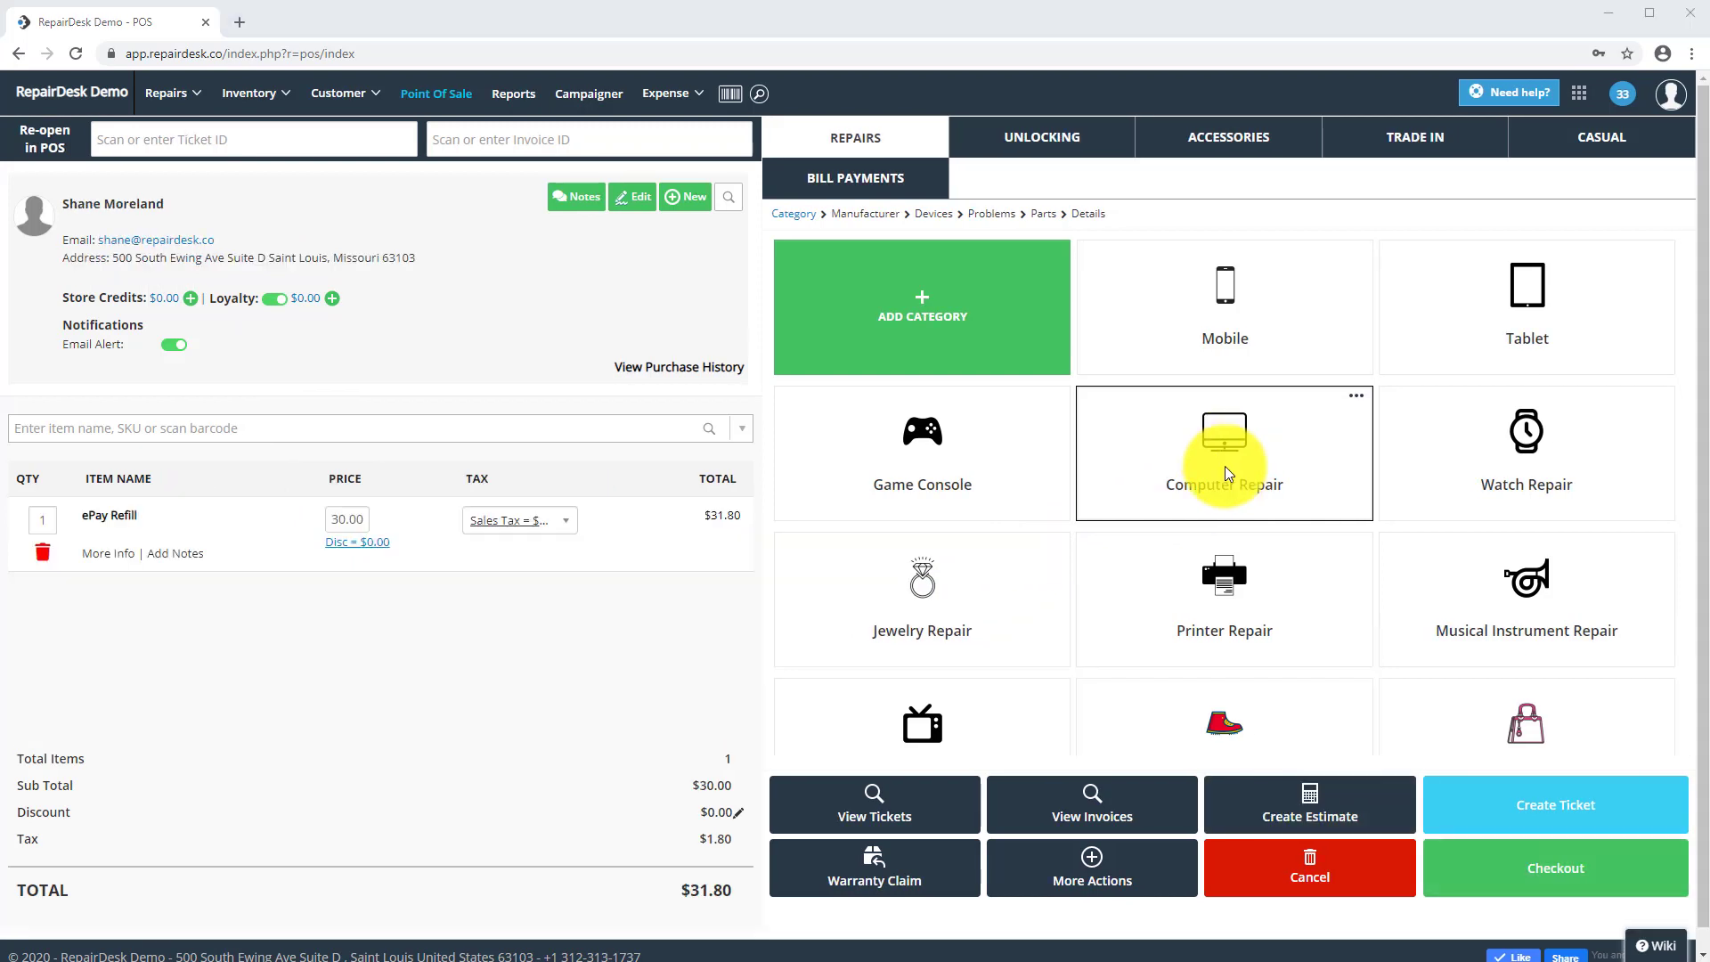
# - Load the existing loyalty customer, add the Fast Car Charger (item 1090), and check out
pyautogui.click(738, 211)
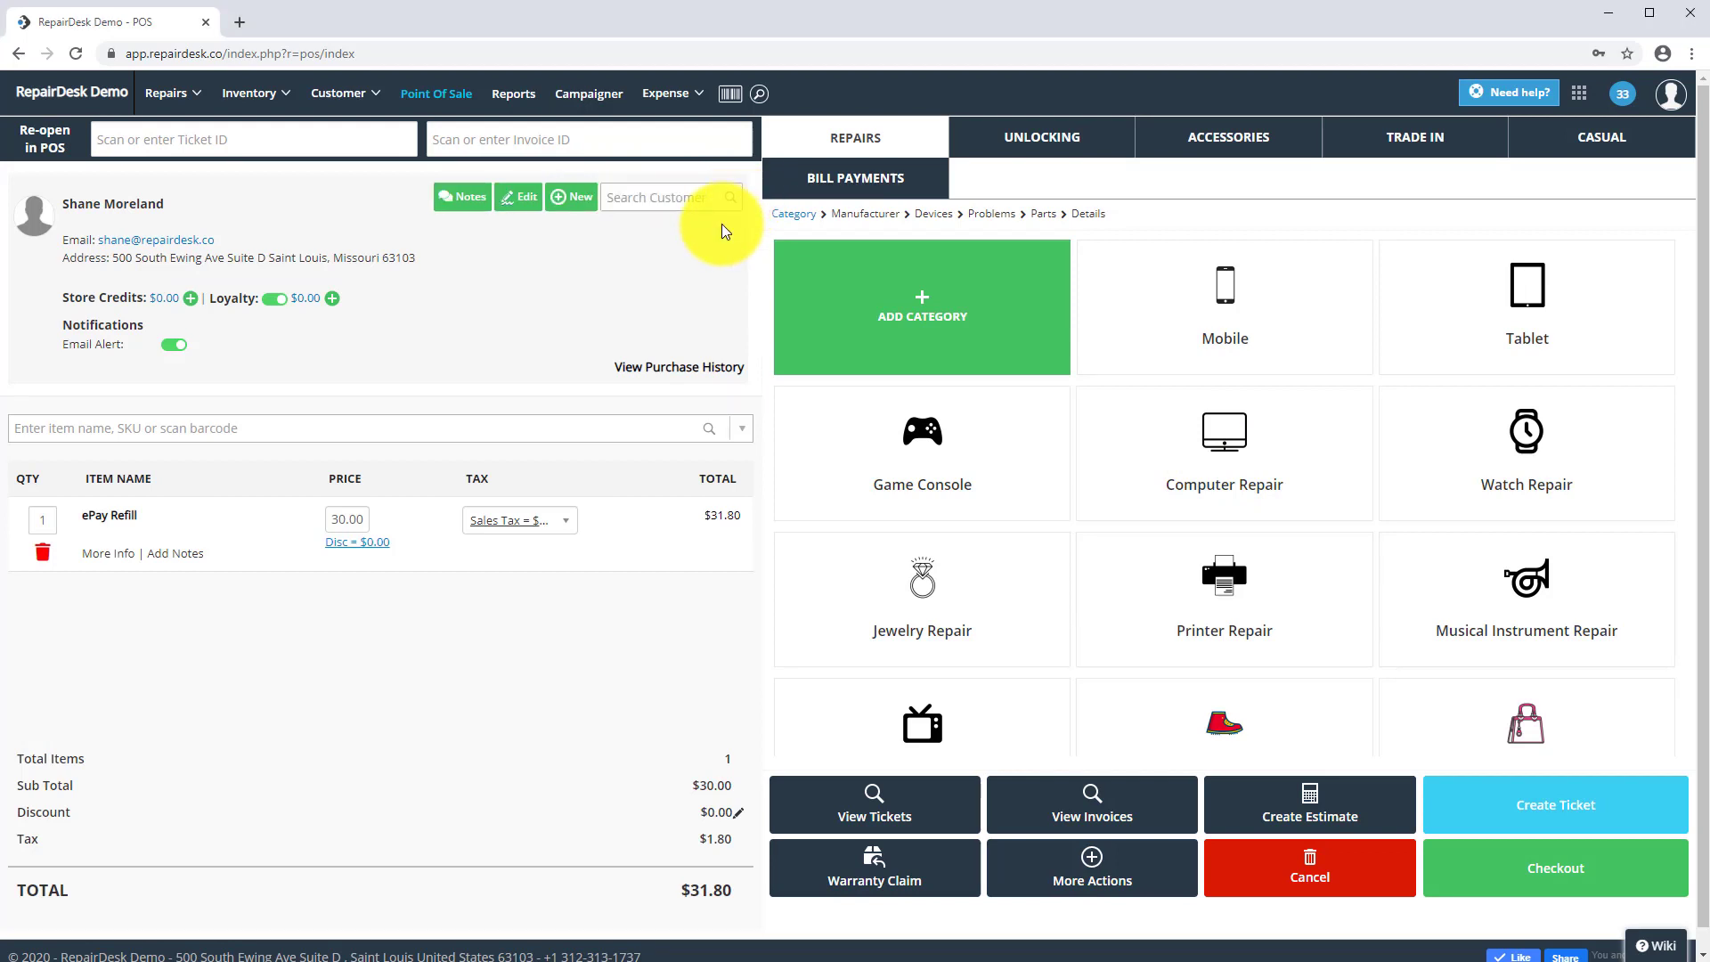
pyautogui.write('shane')
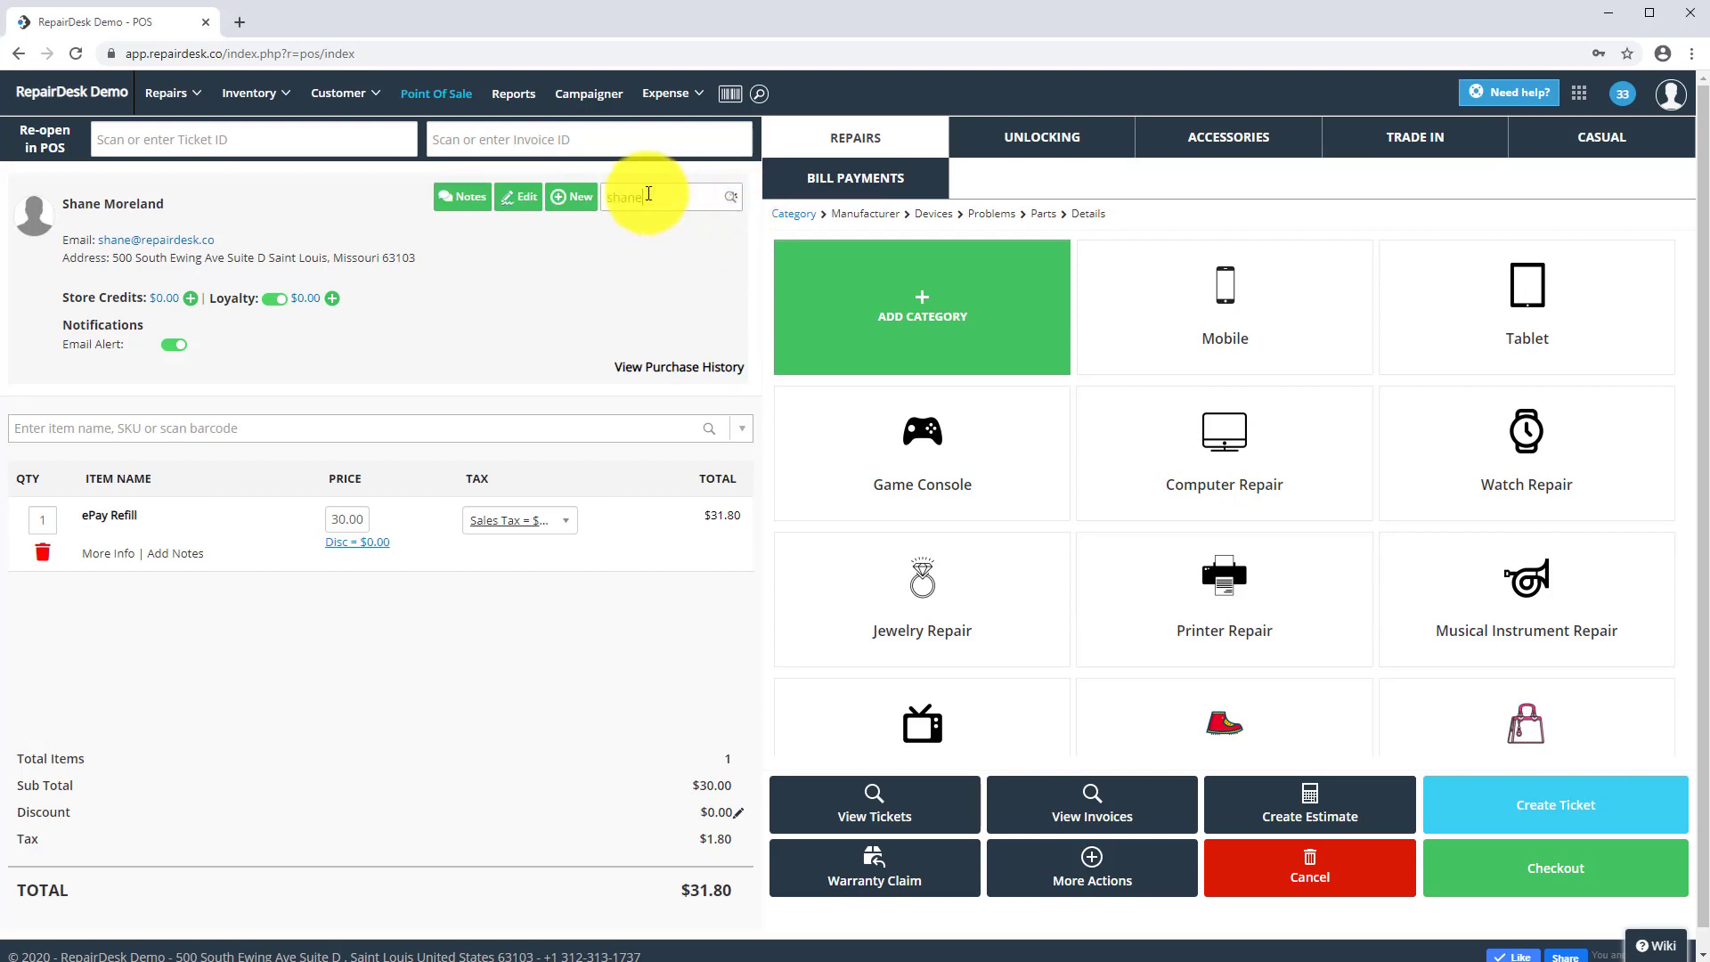
pyautogui.click(643, 267)
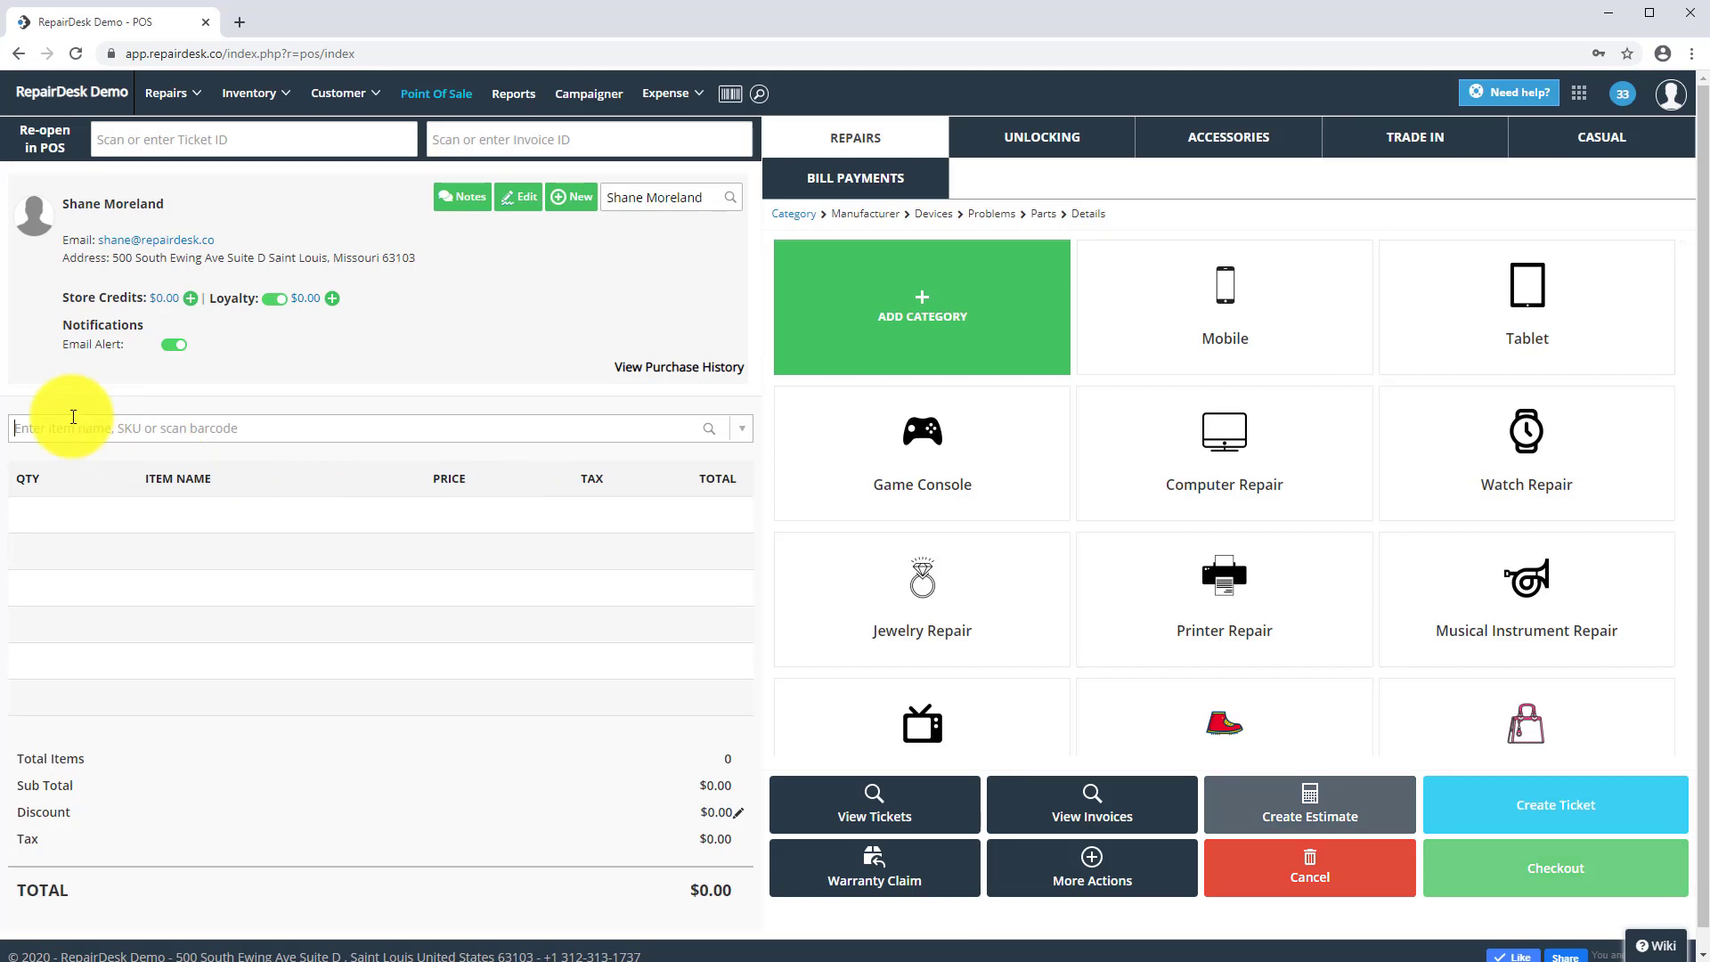
pyautogui.write('1090')
pyautogui.click(279, 733)
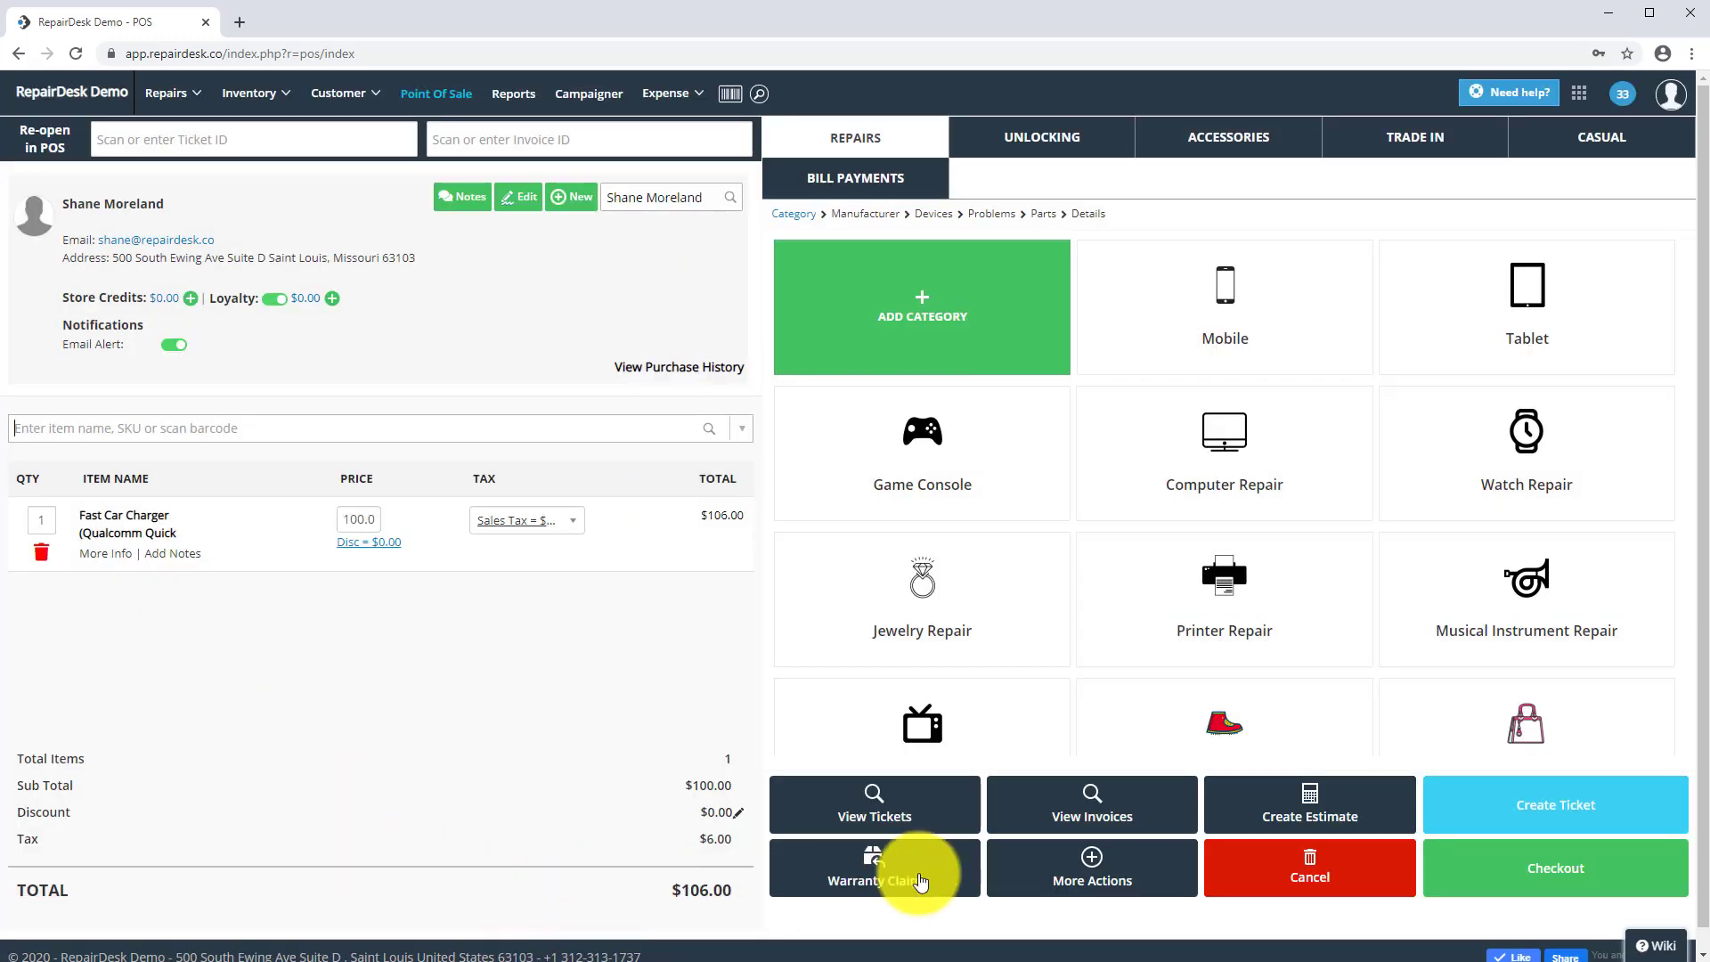
pyautogui.click(1493, 868)
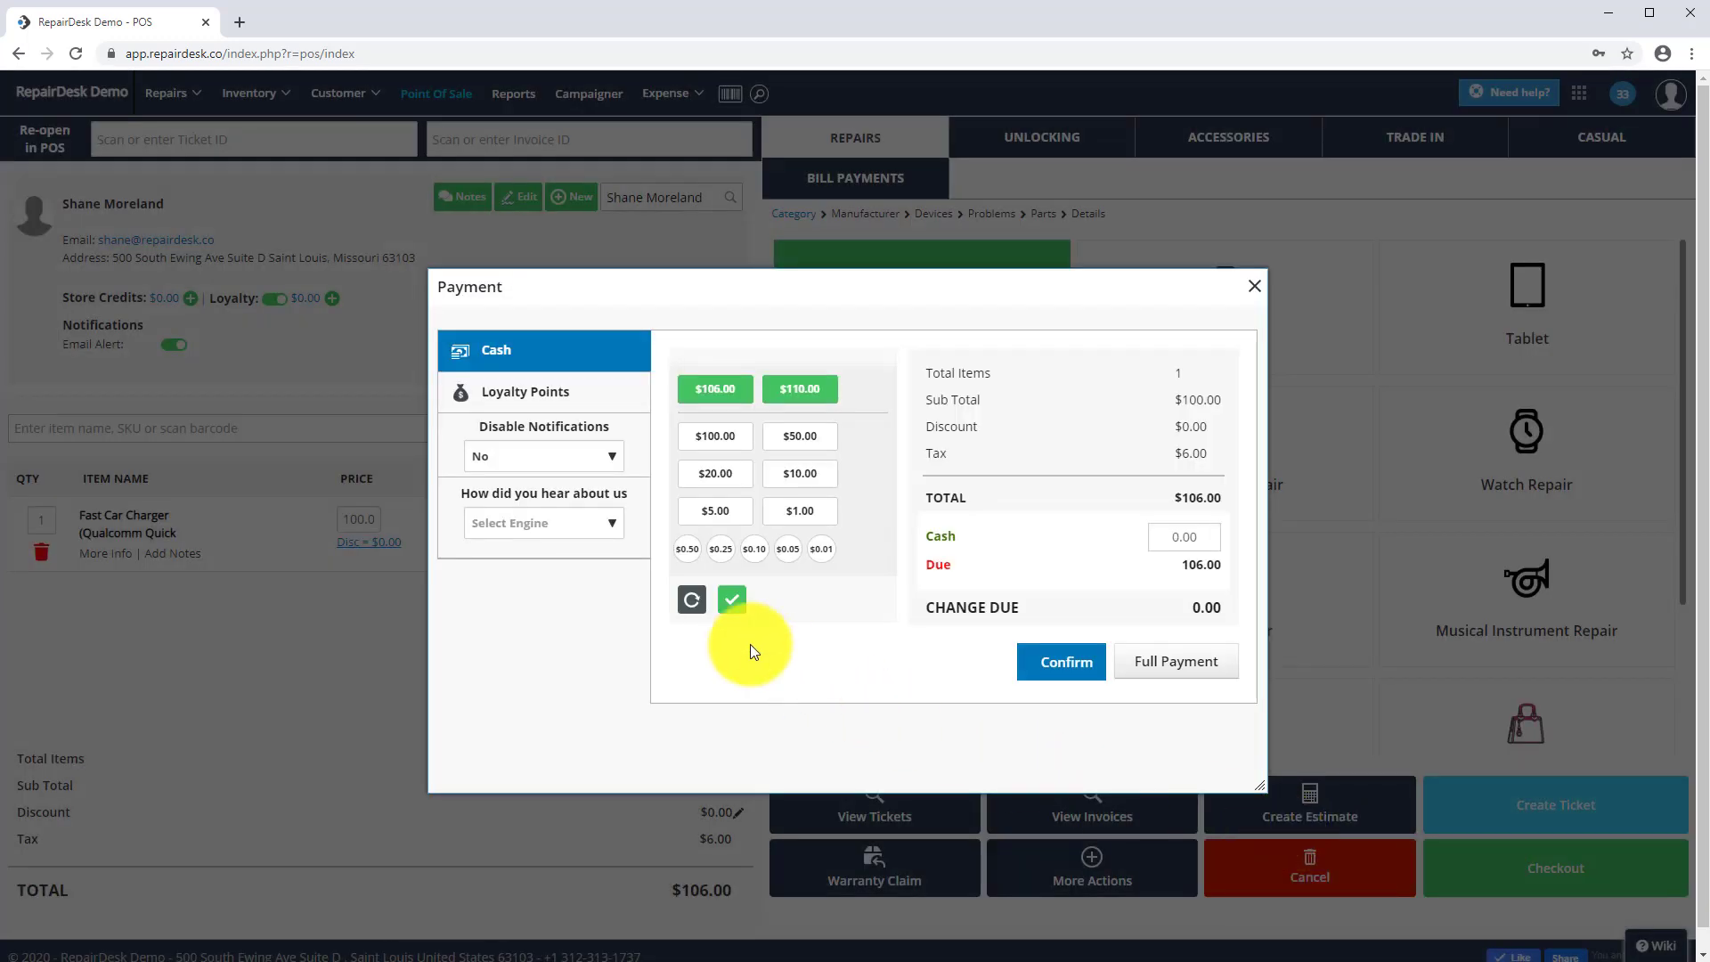
# - Pay the exact $106.00 in cash, confirm, and close the post-sale options
pyautogui.click(716, 392)
pyautogui.click(1060, 674)
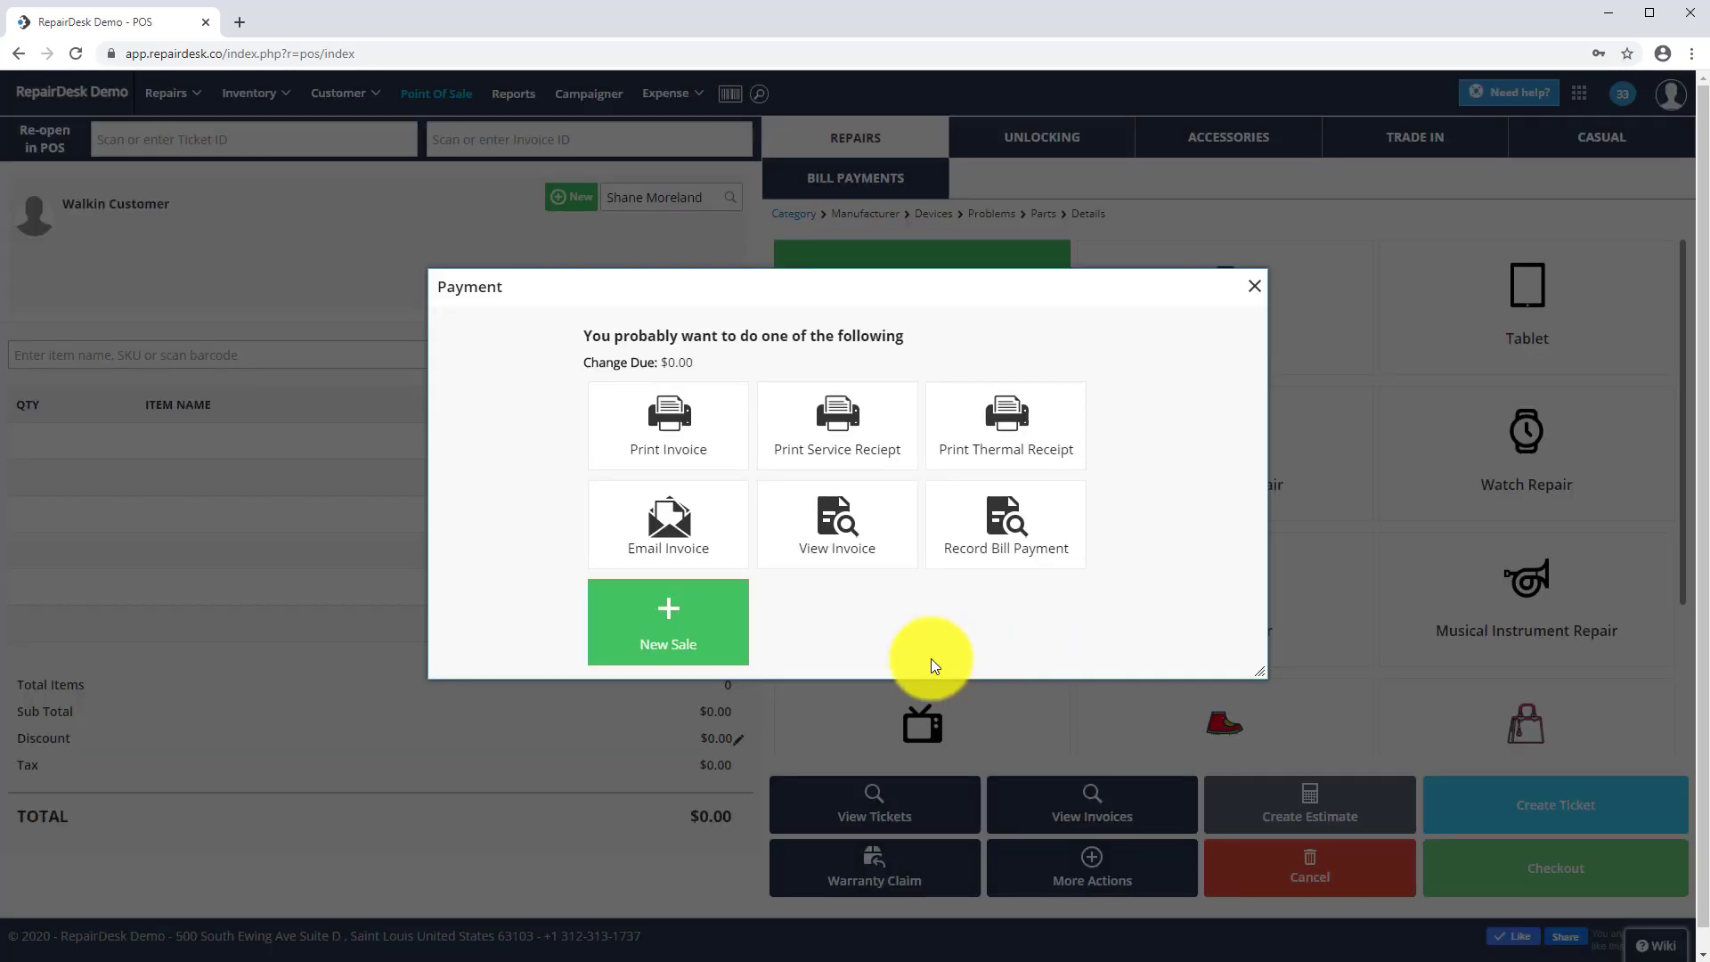
pyautogui.click(1254, 292)
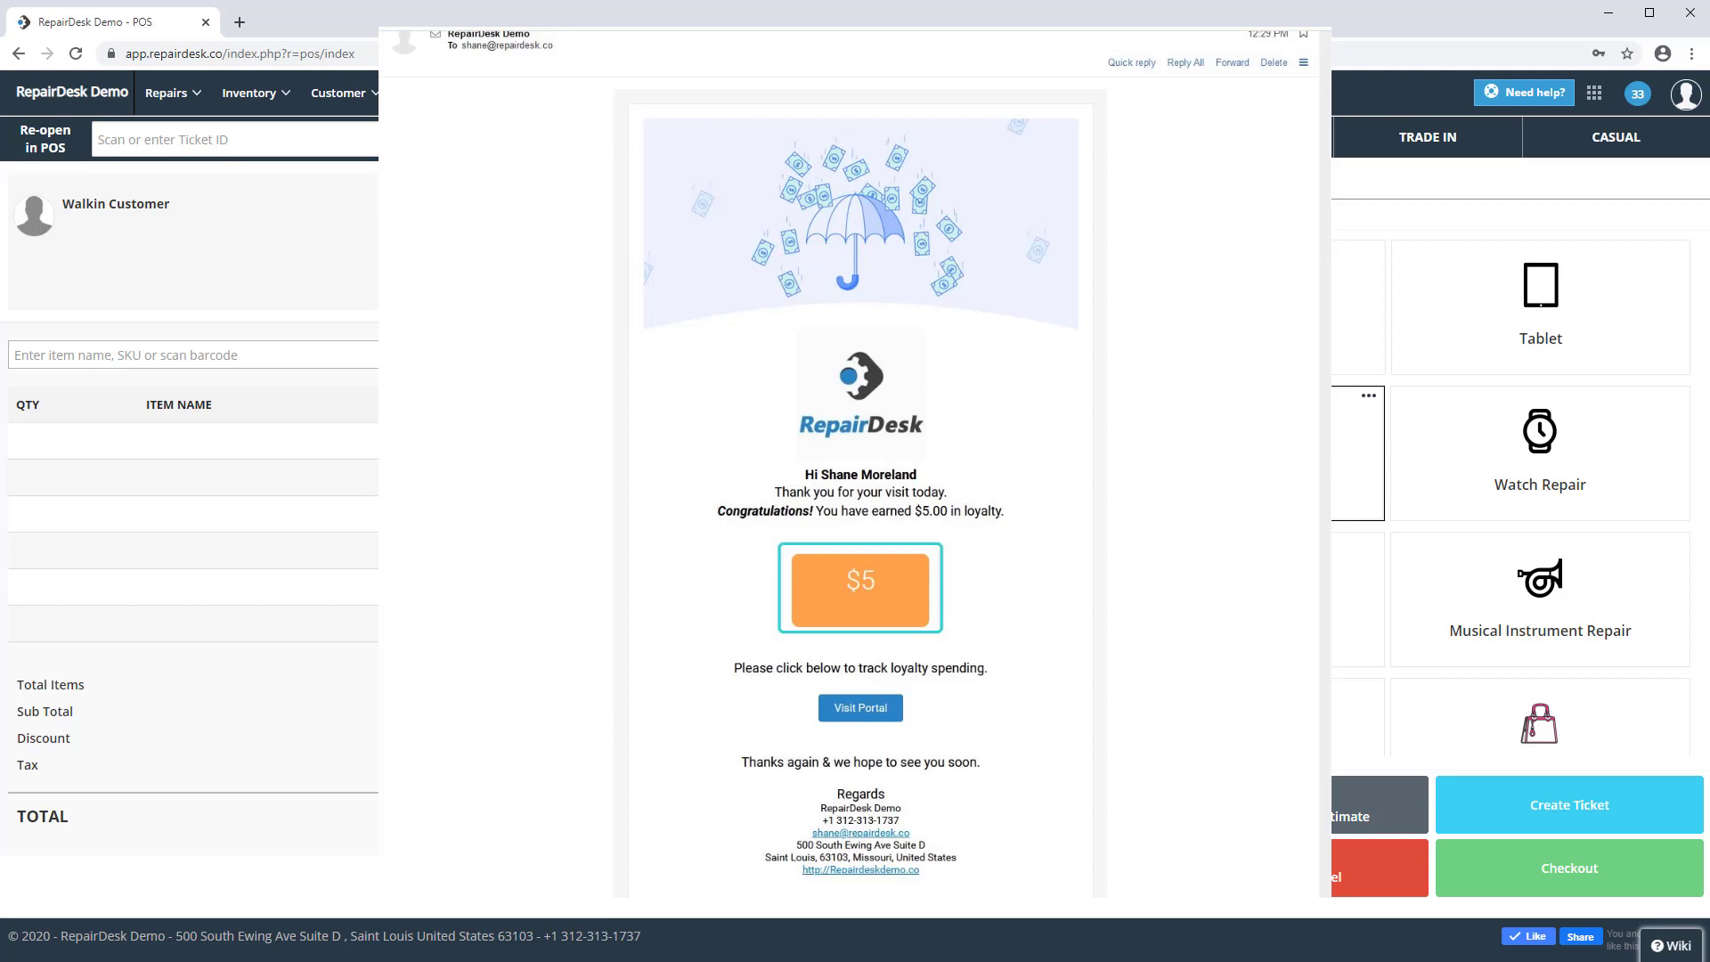
# - Search for the same loyalty customer again and load them into the sale
pyautogui.click(686, 200)
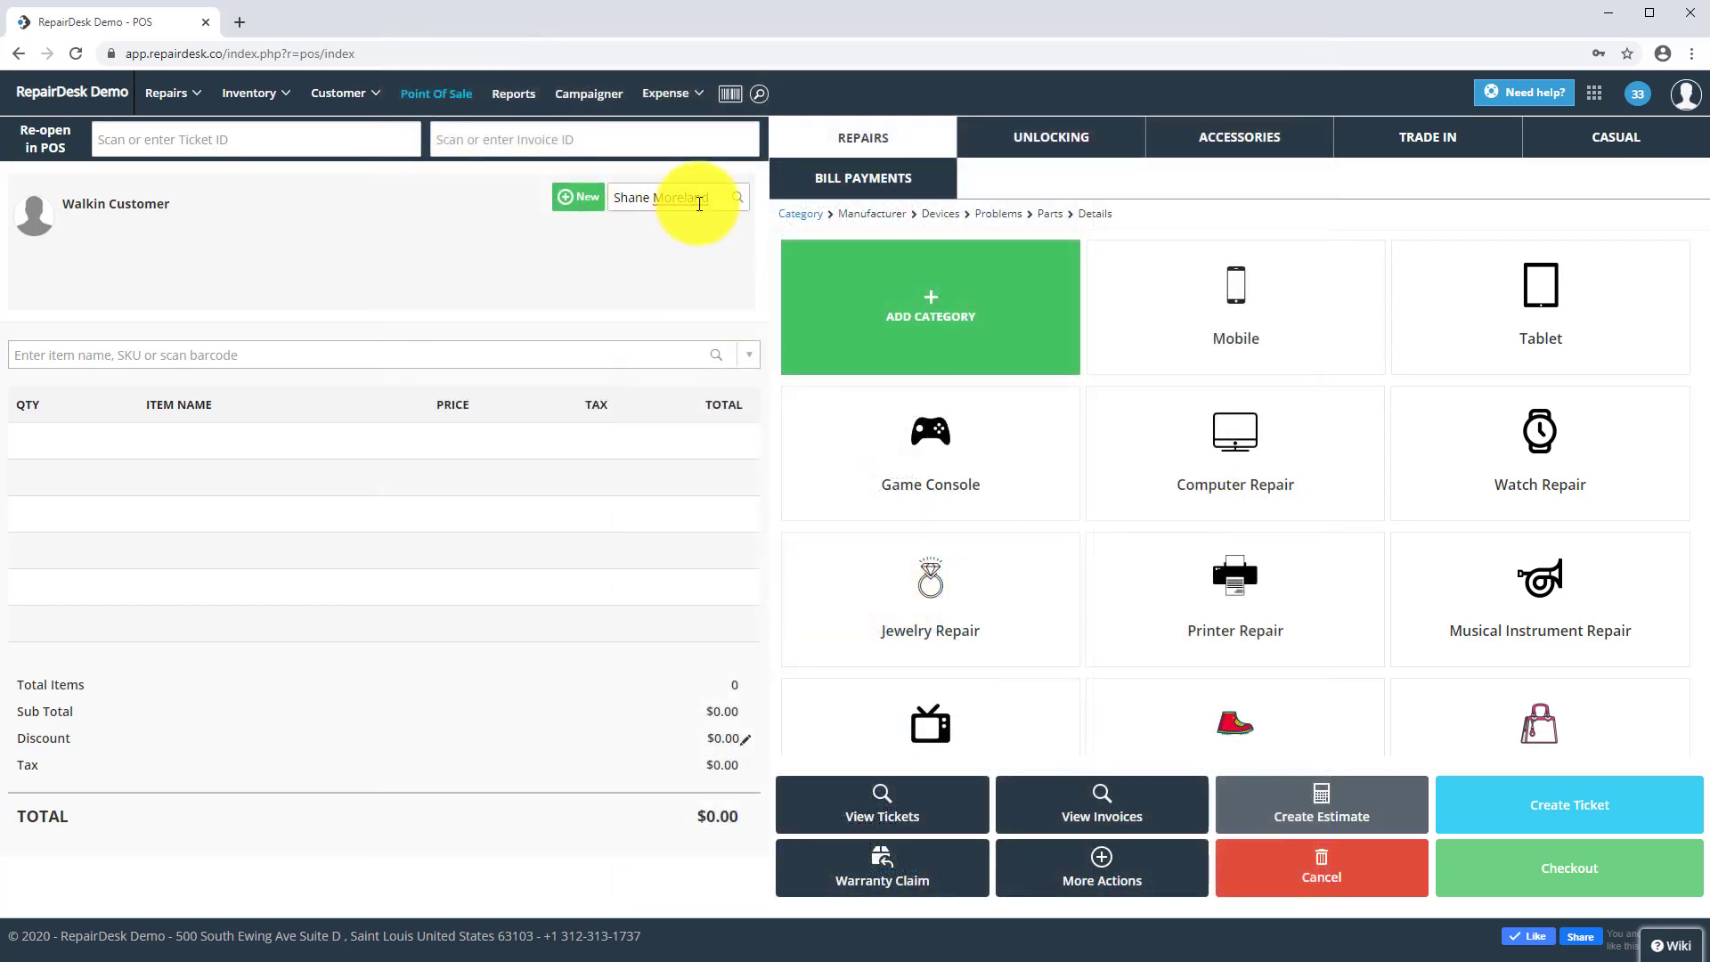
pyautogui.tripleClick(699, 204)
pyautogui.write('shane')
pyautogui.click(659, 256)
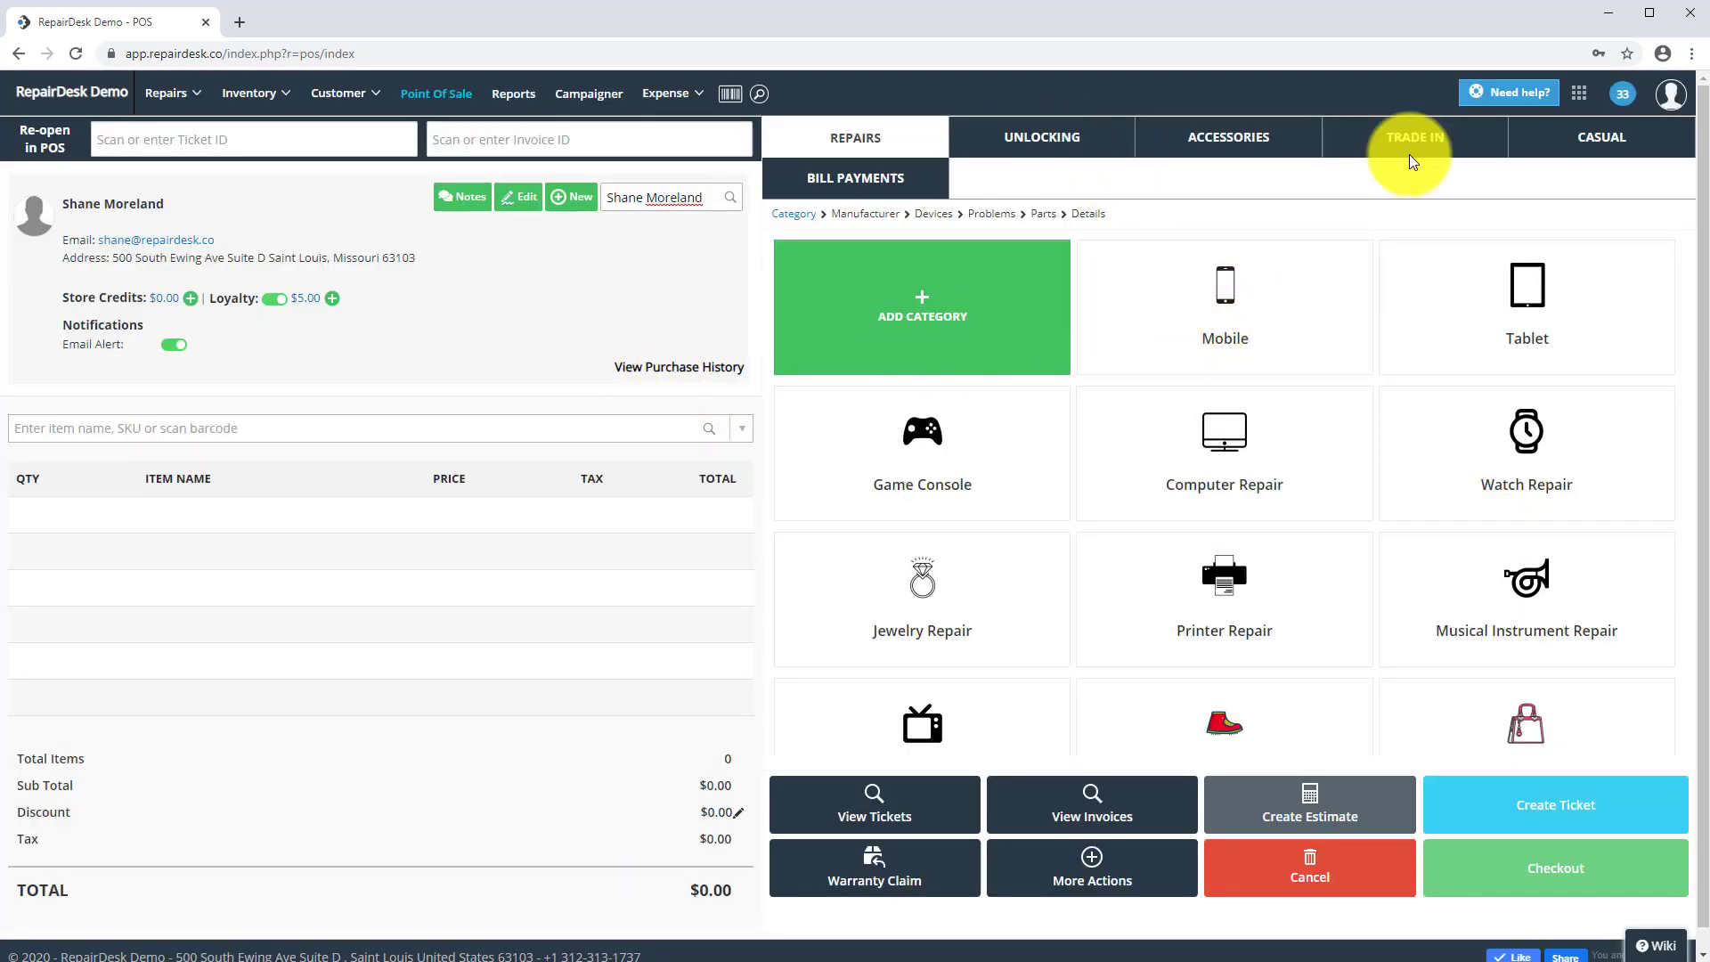
# - Add a CASUAL ePay Refill priced at 5.00 and make it tax exempt
pyautogui.click(1581, 134)
pyautogui.click(1290, 356)
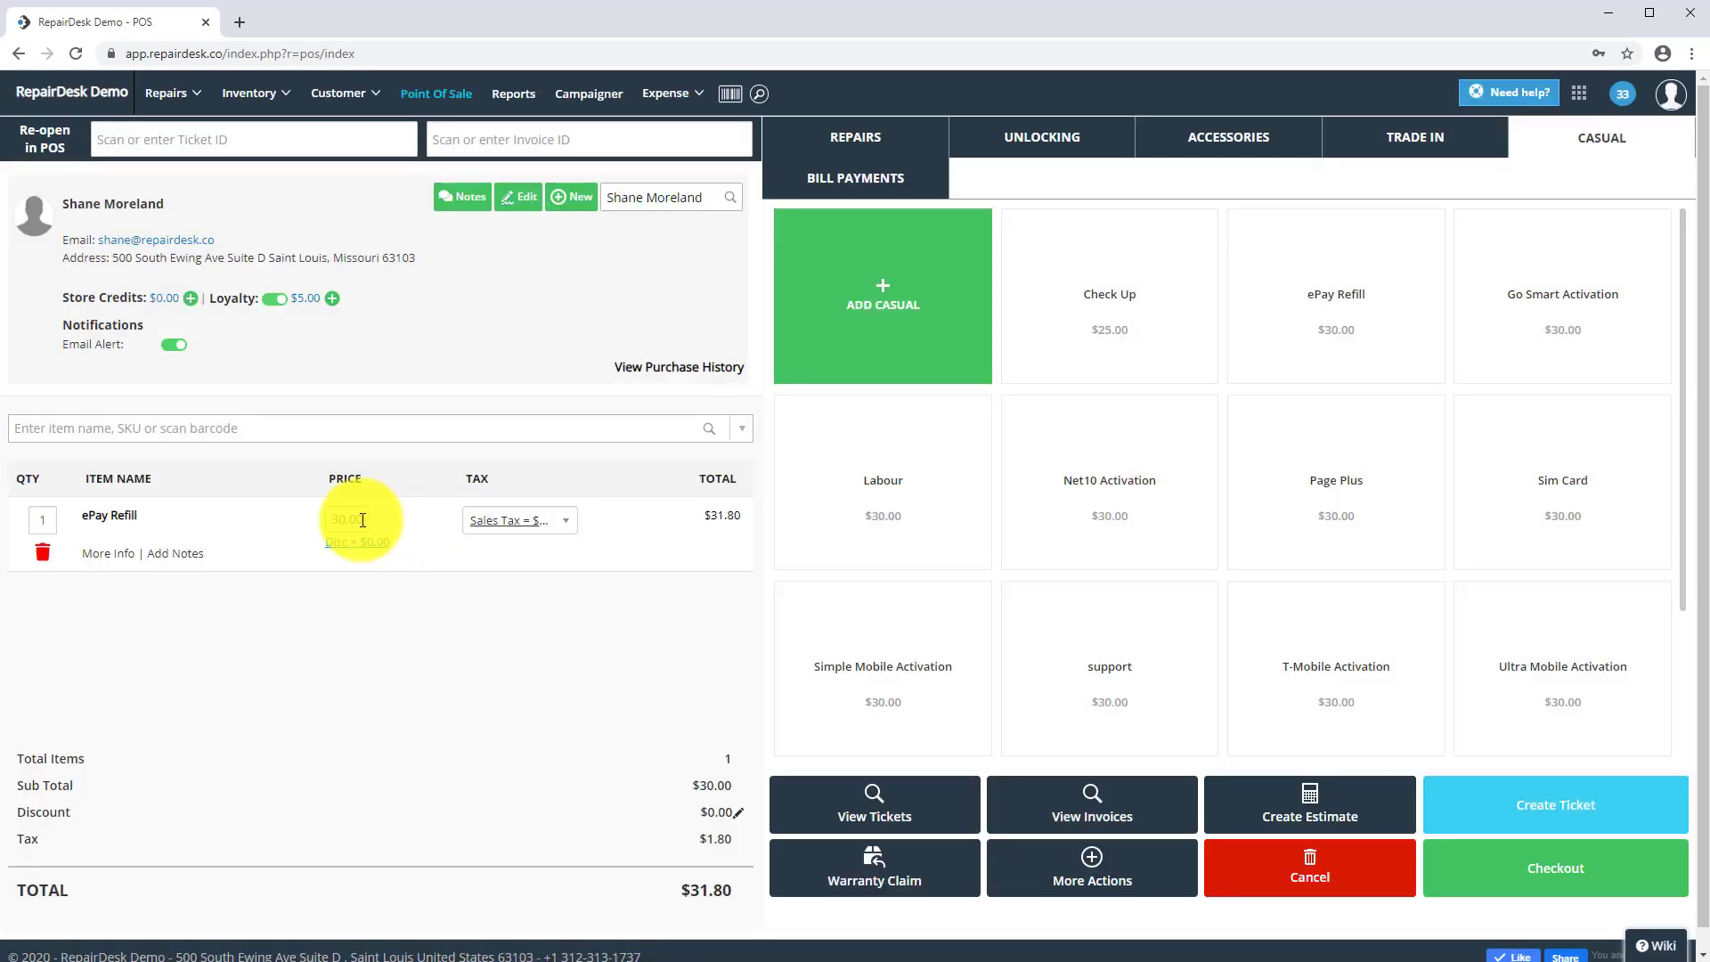
pyautogui.click(349, 518)
pyautogui.write('5.00')
pyautogui.click(483, 661)
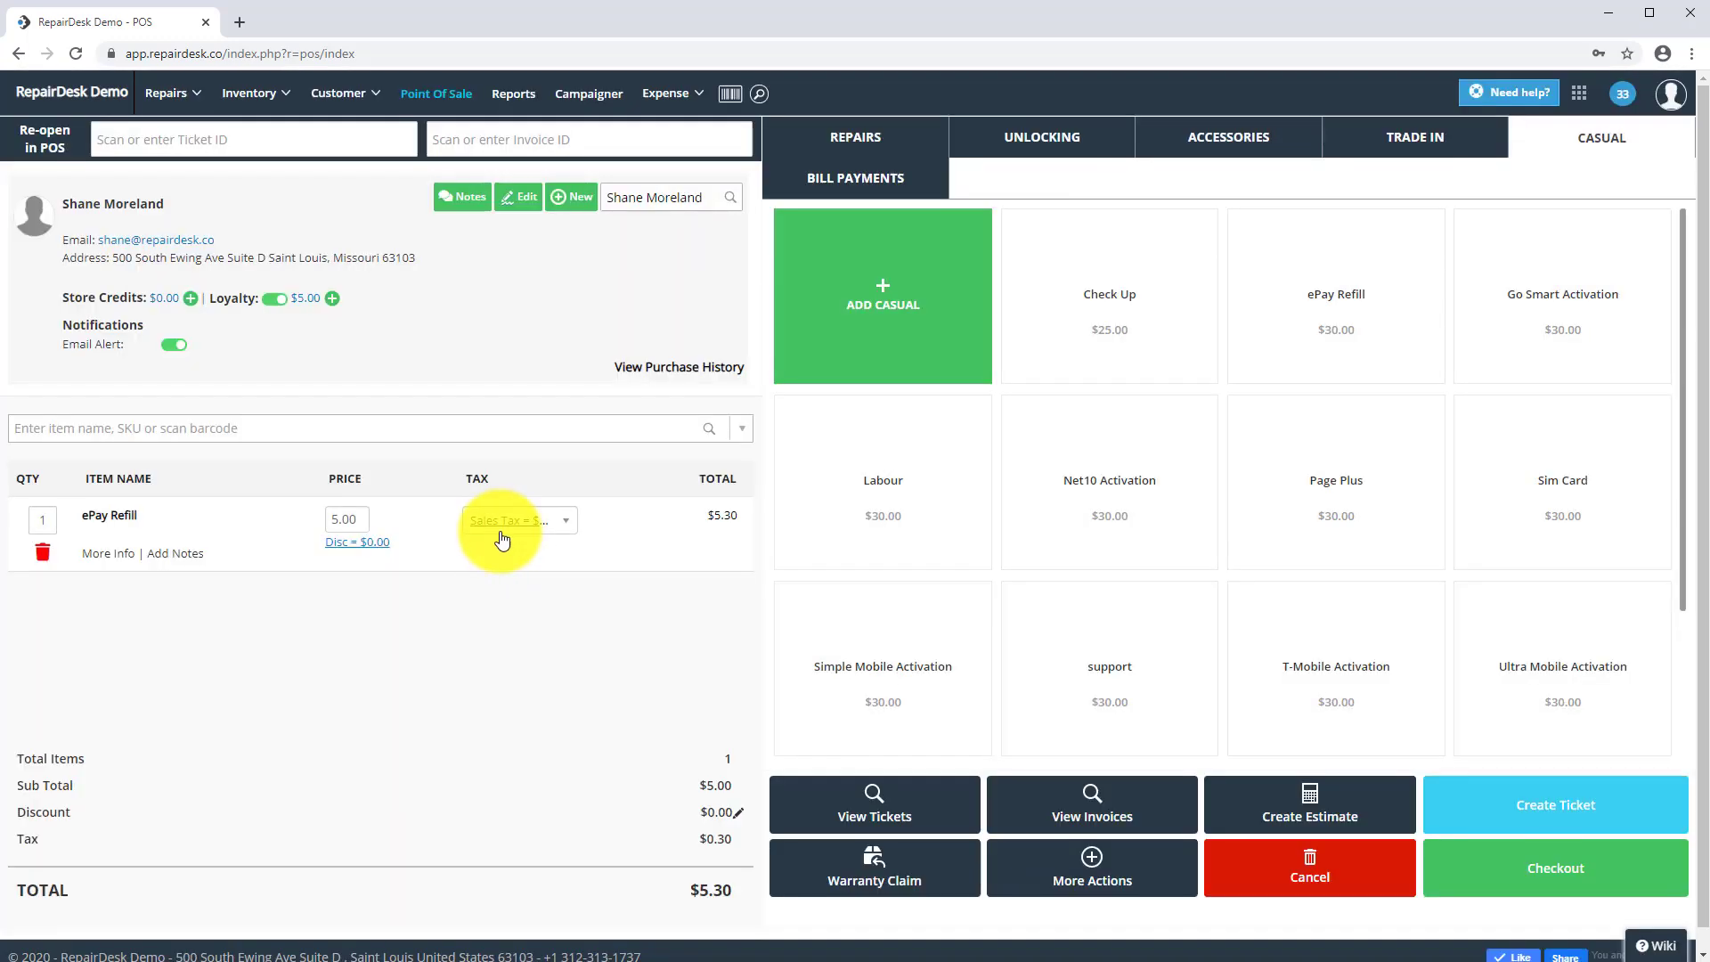
pyautogui.click(512, 520)
pyautogui.click(488, 596)
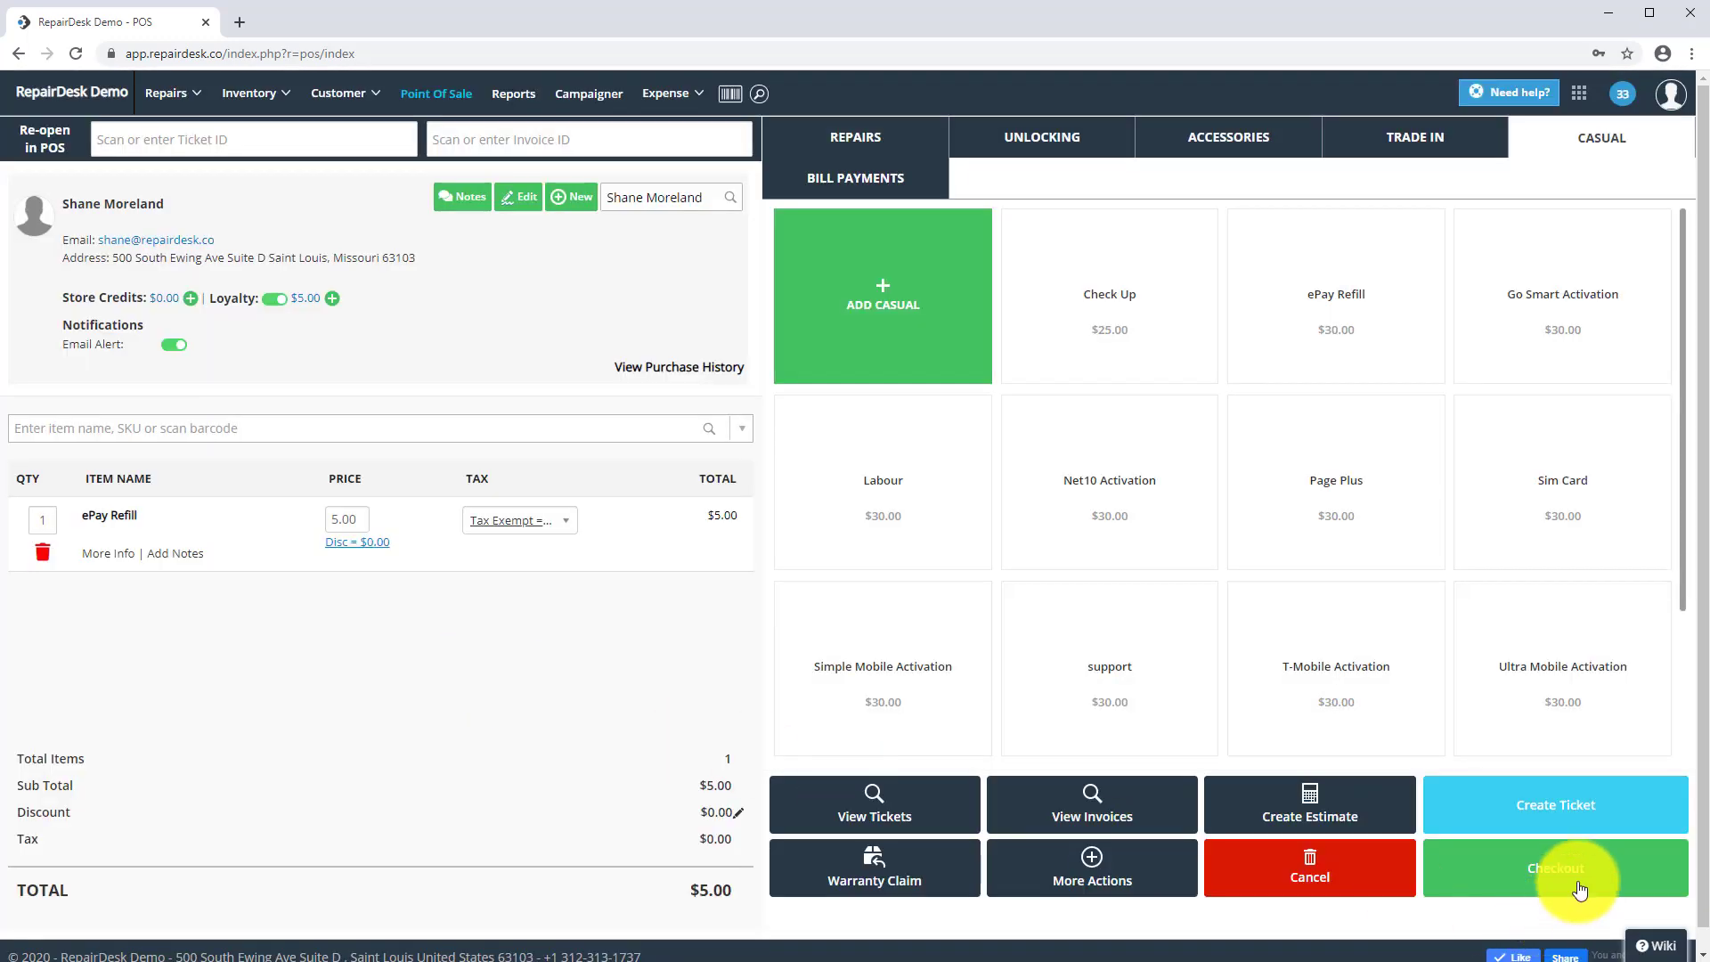
# - Check out and redeem 5.00 in loyalty points with reason "TEST", then confirm payment
pyautogui.click(1579, 880)
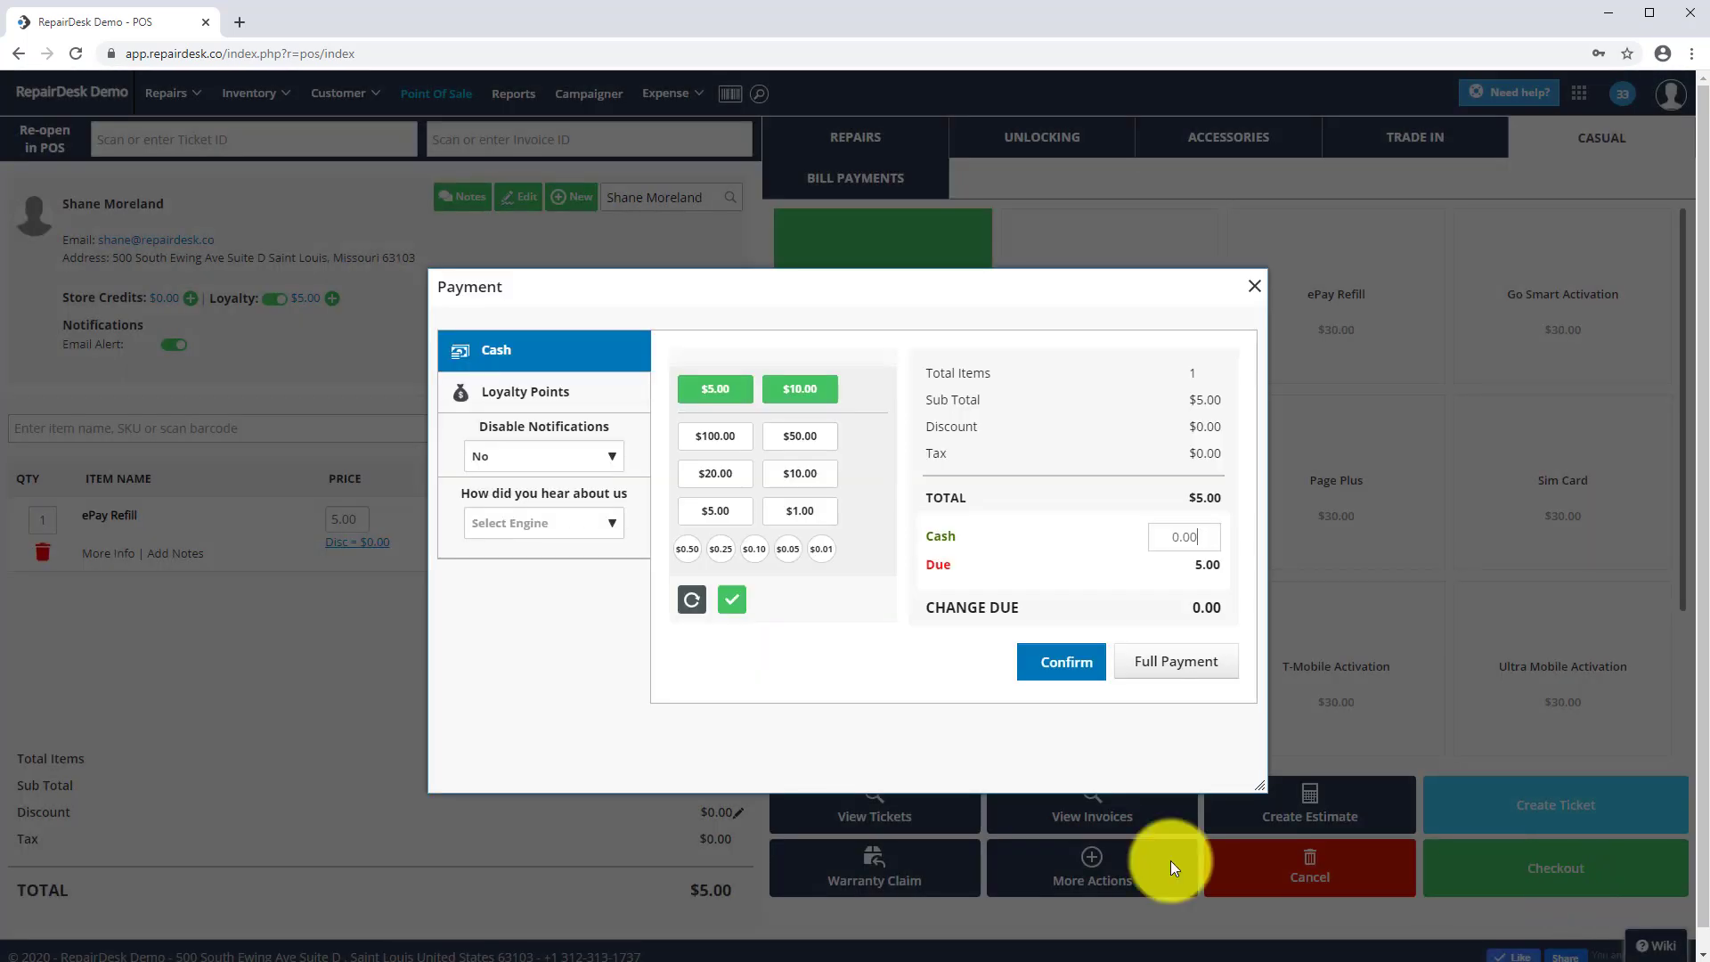
pyautogui.click(540, 394)
pyautogui.click(696, 443)
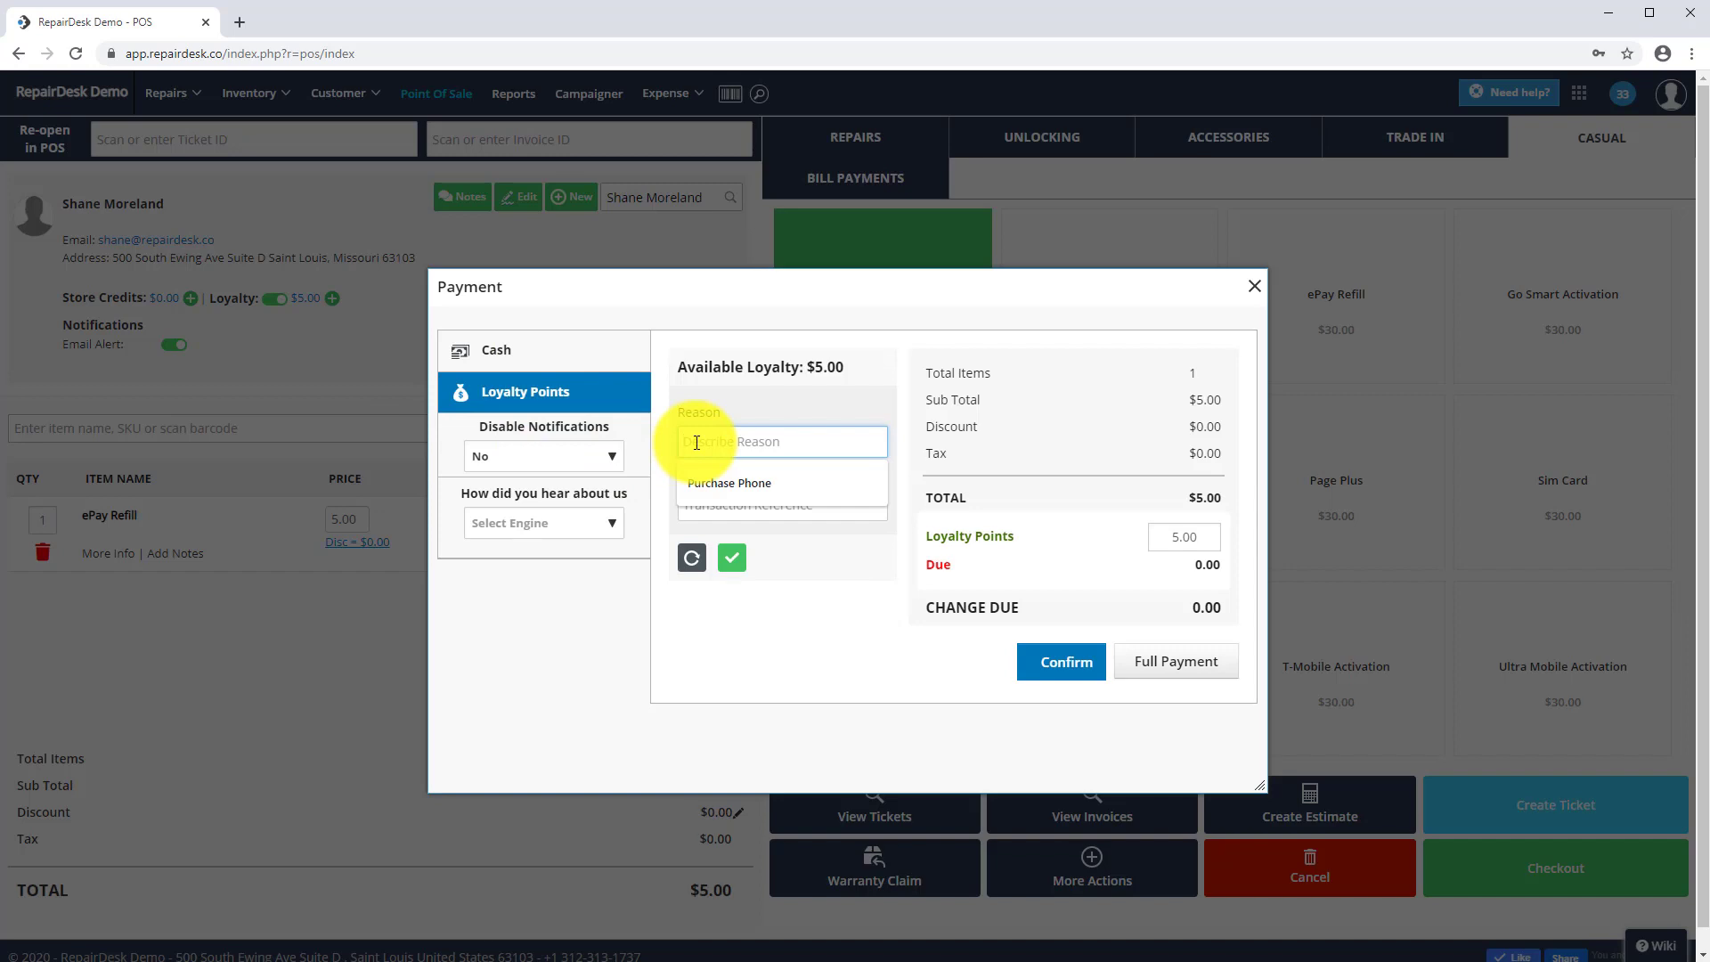
pyautogui.write('Test')
pyautogui.press('Tab')
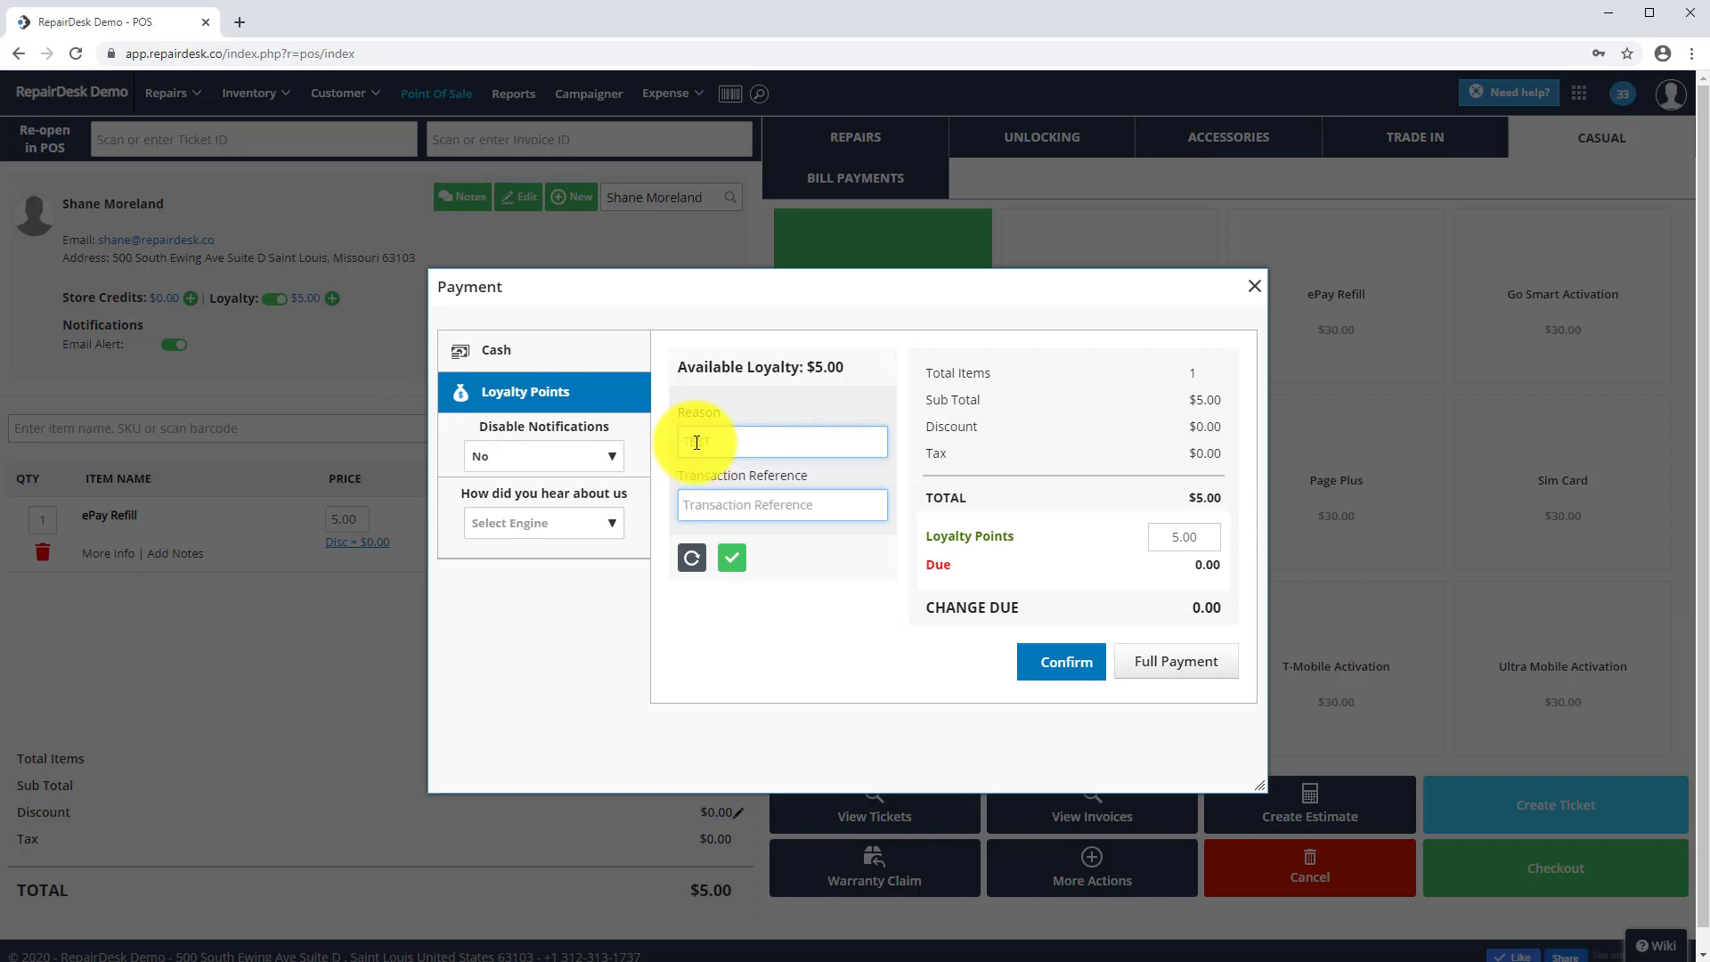
pyautogui.click(732, 562)
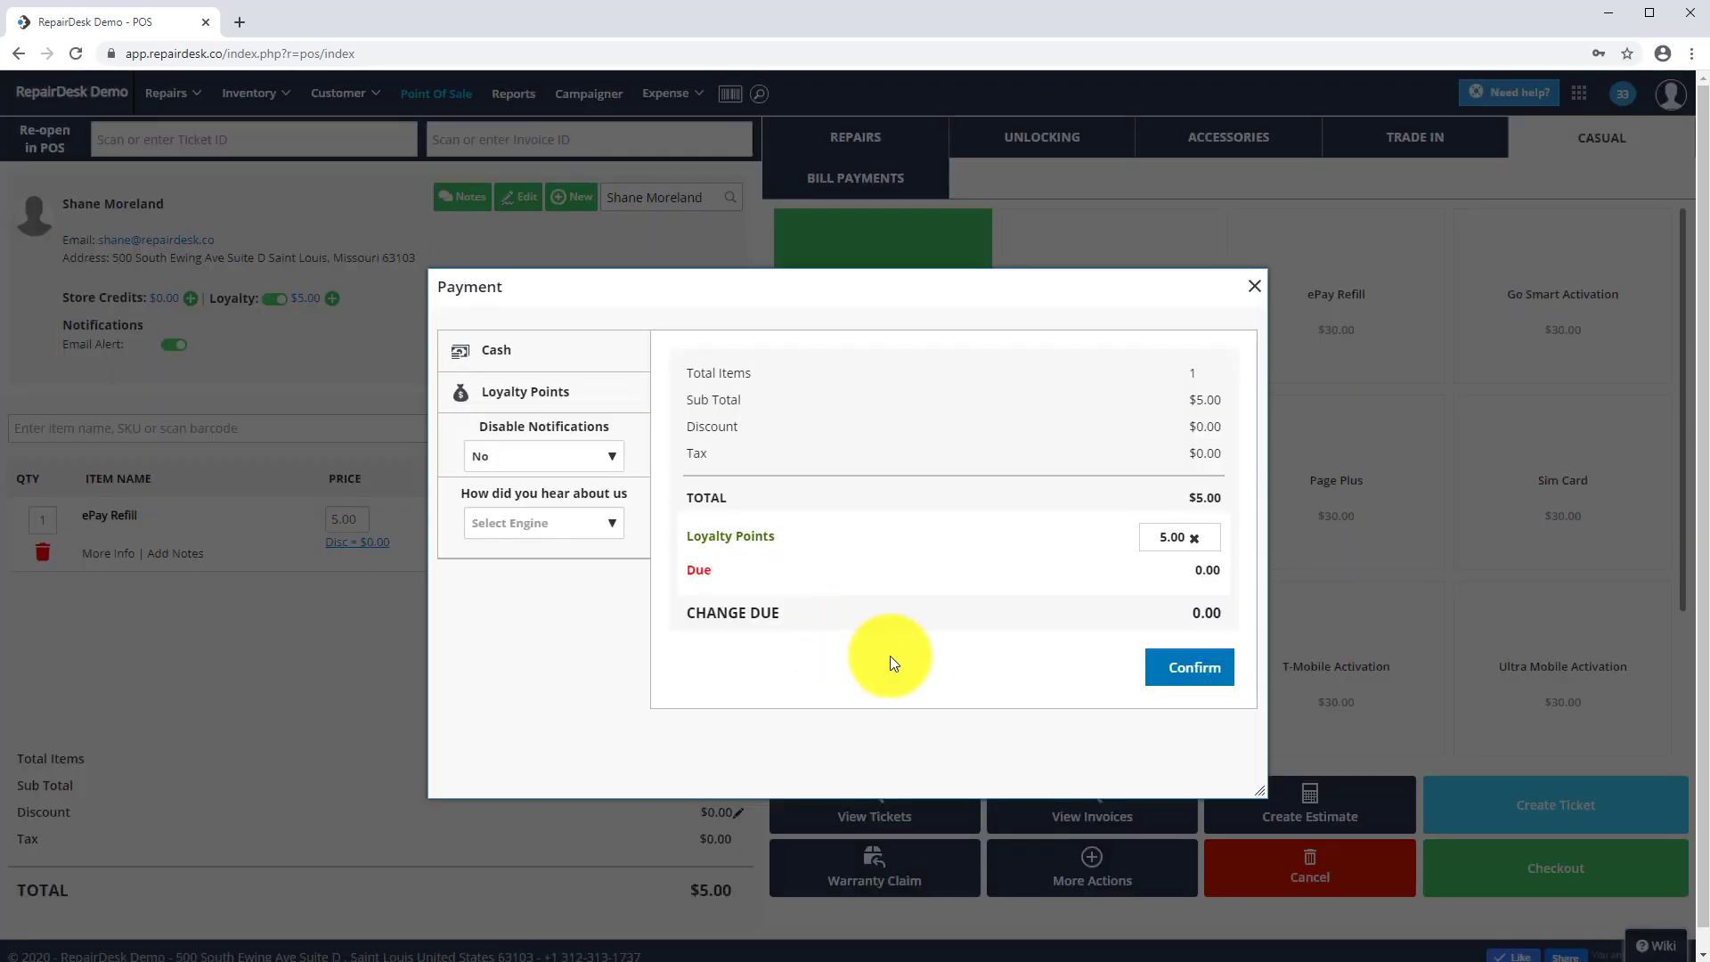
pyautogui.click(1169, 675)
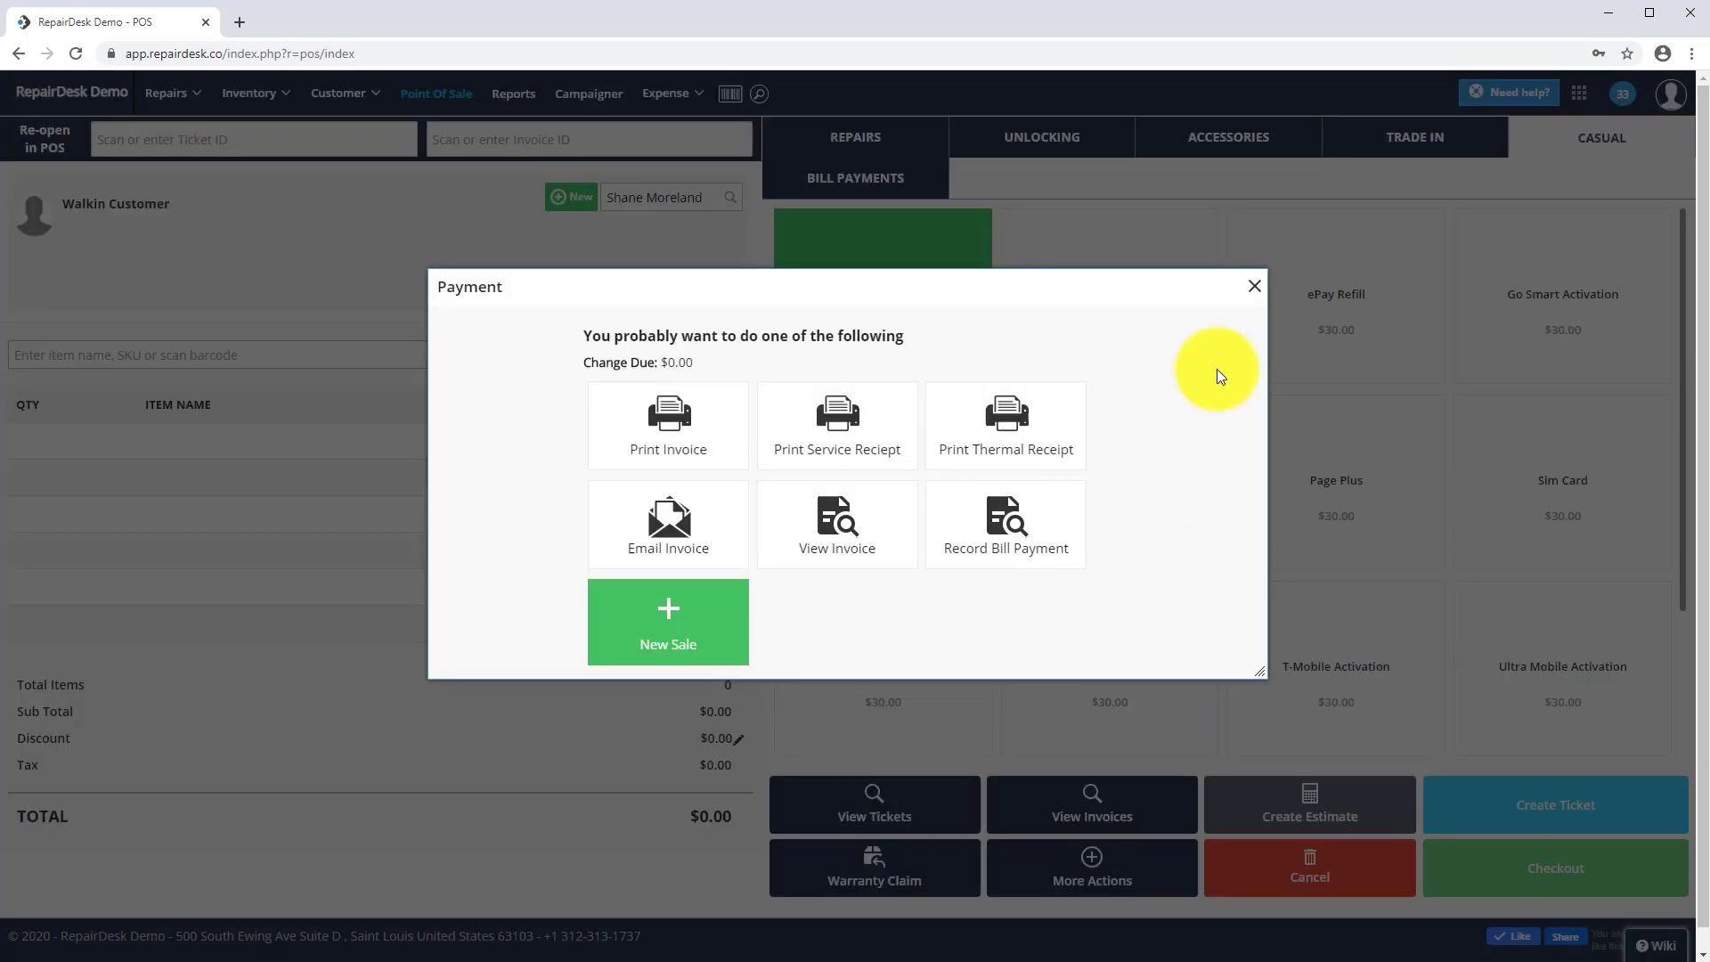
# - Close the post-sale options, go to Reports and scroll down to the Loyalty Report
pyautogui.click(1251, 290)
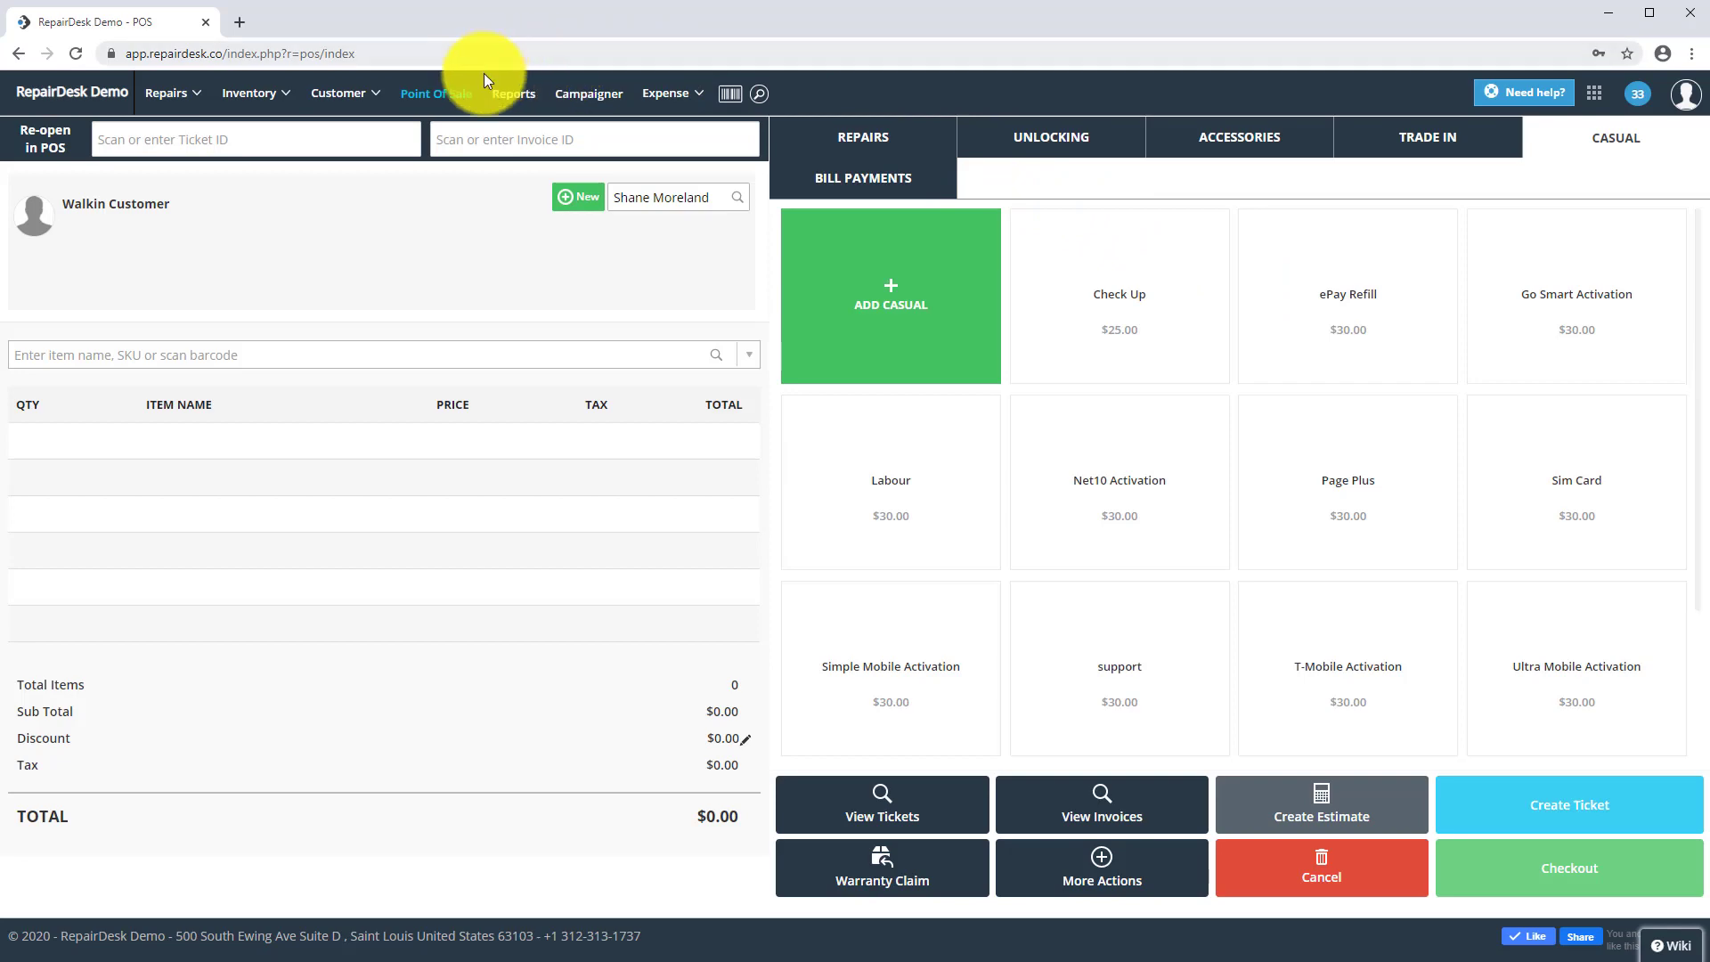
pyautogui.click(505, 96)
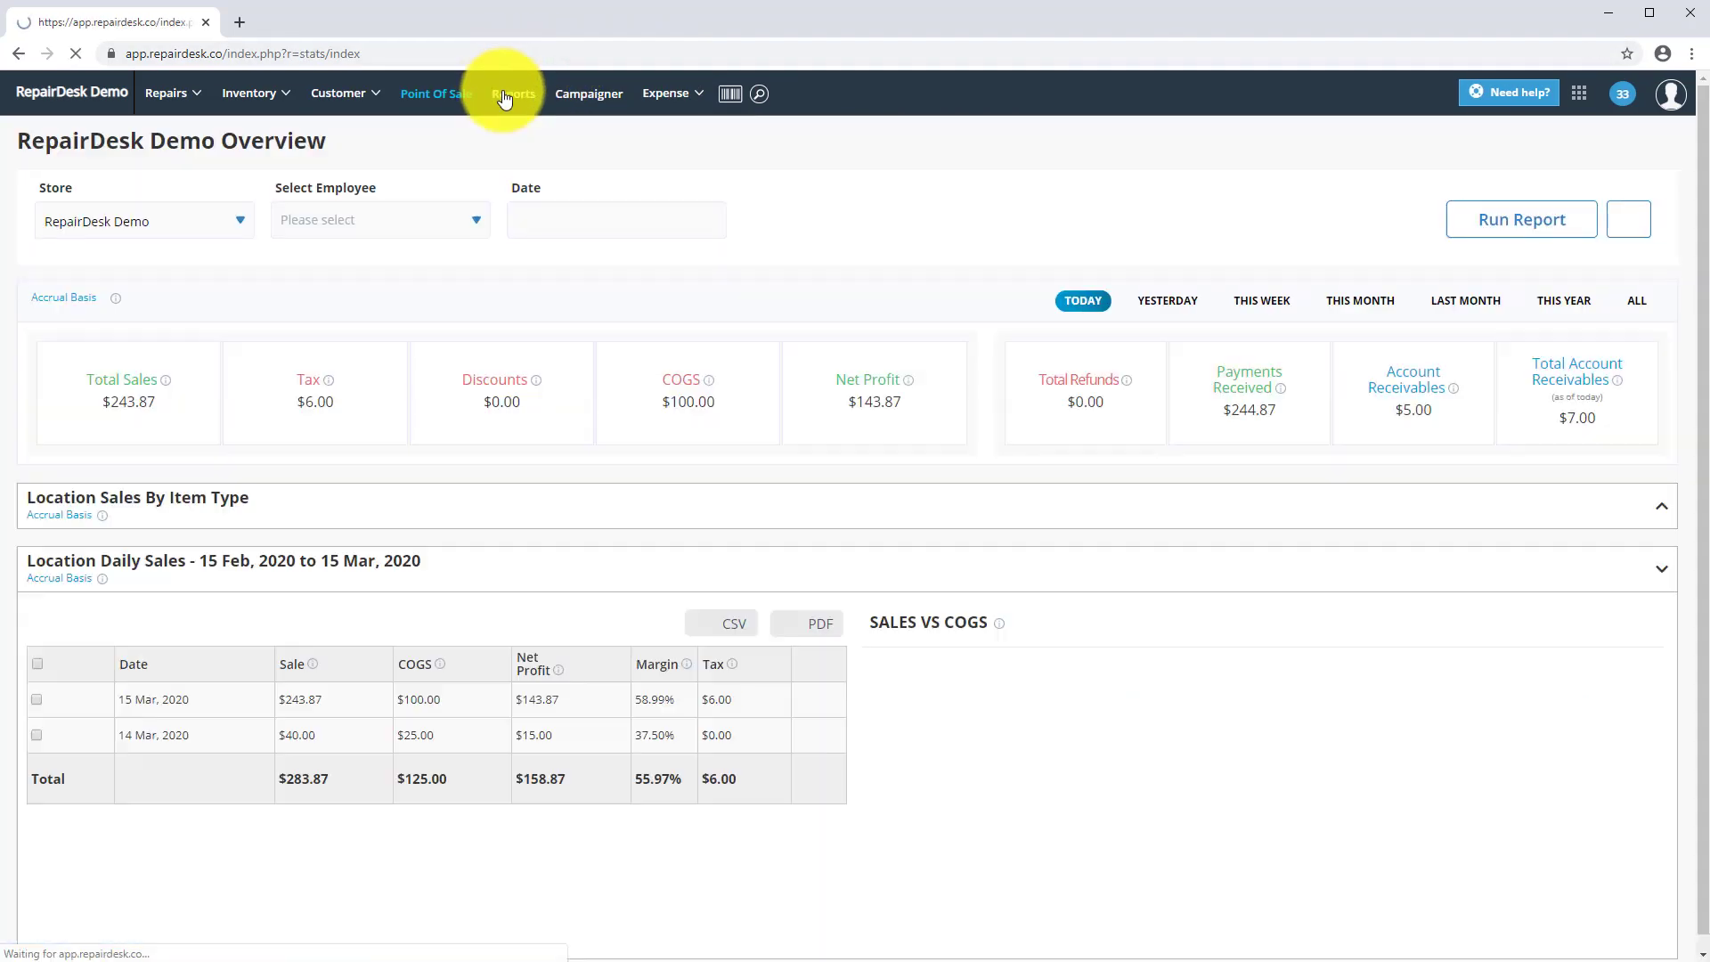
pyautogui.scroll(-2, 424, 601)
pyautogui.scroll(-12, 424, 601)
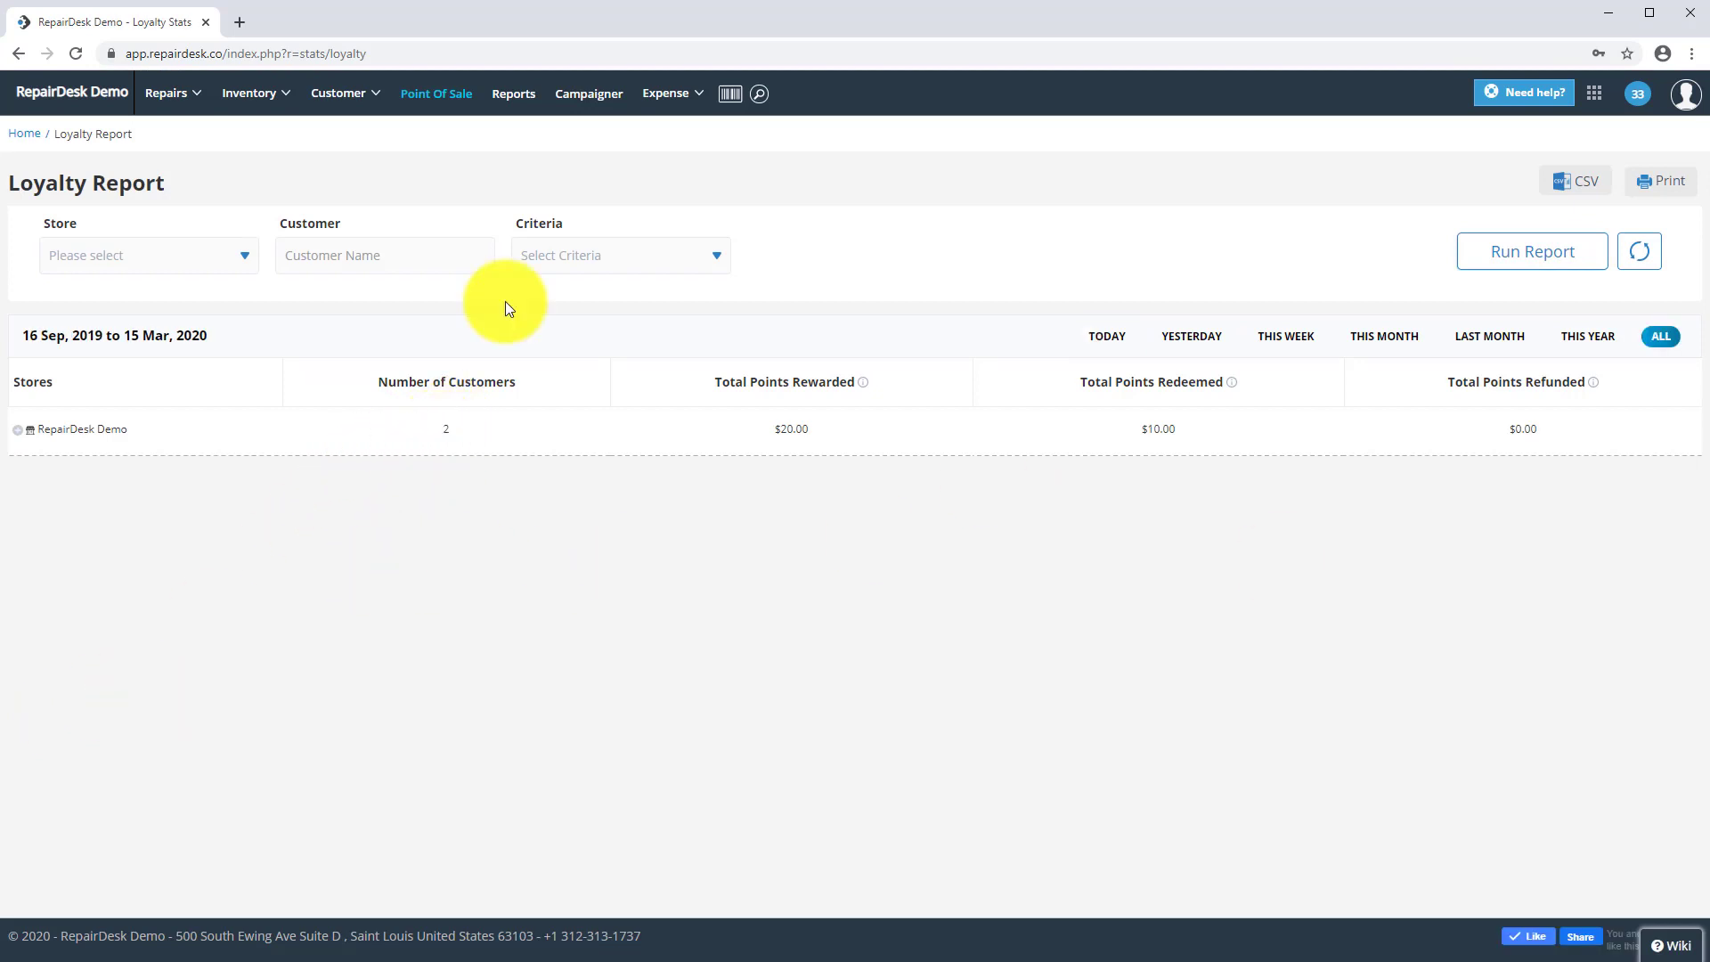
# - Return from the Loyalty Report to the Point of Sale screen with an empty walk-in cart
pyautogui.click(432, 96)
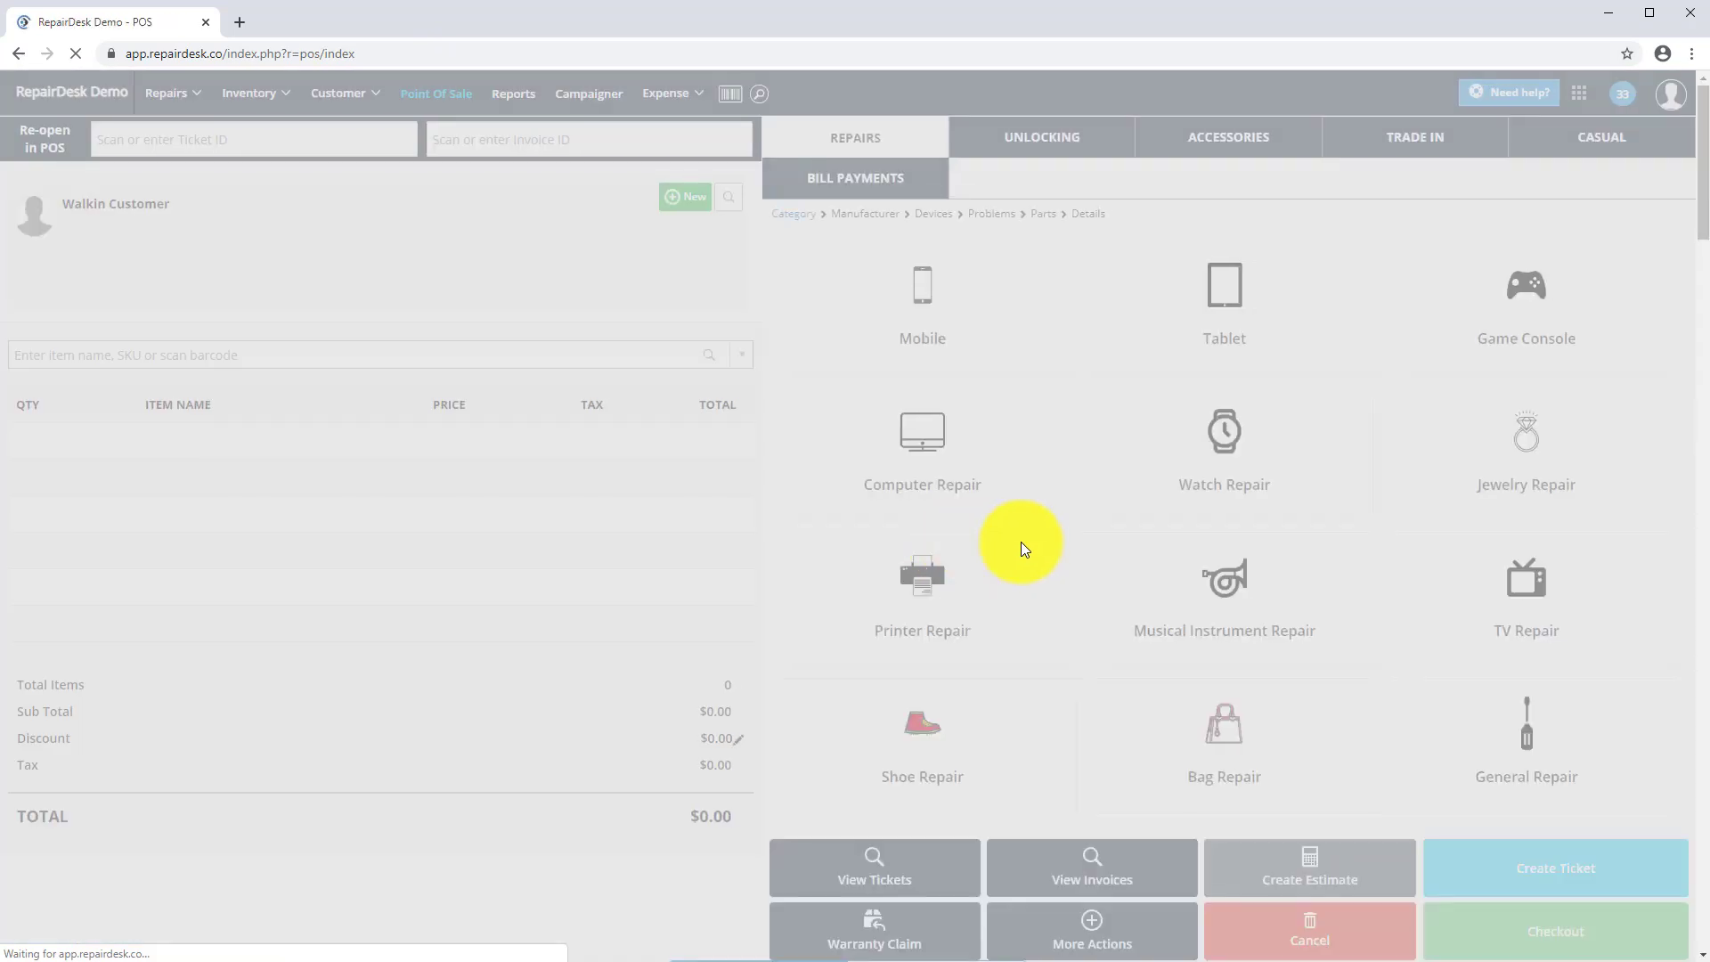